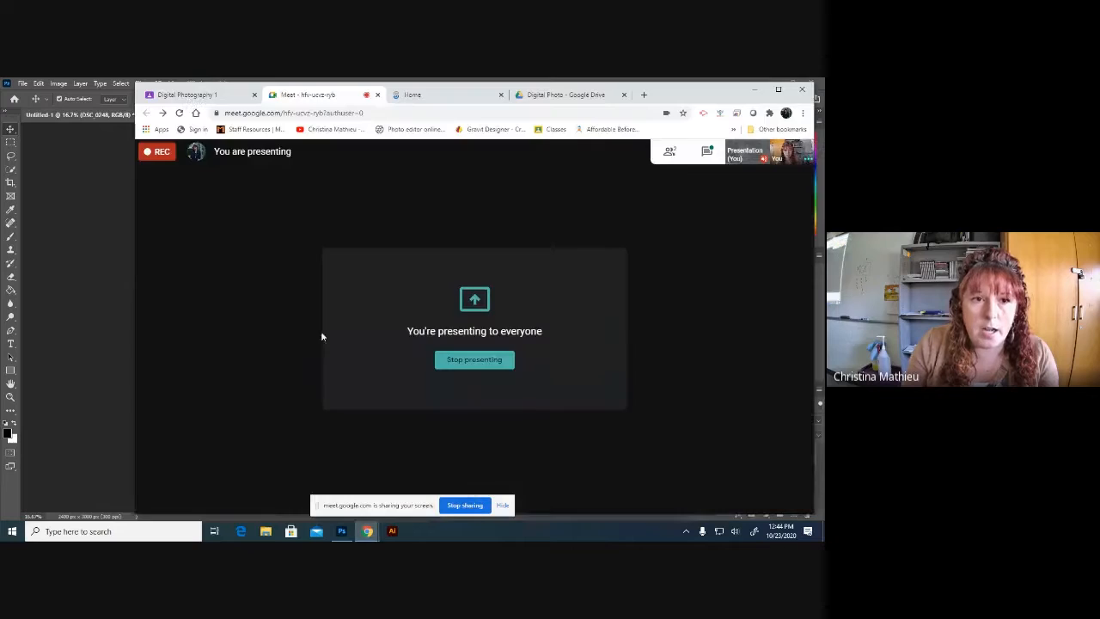
Open the Digital 4 Photoshop Techniques Worksheet in the browser and read through its four tips
left_click(187, 95)
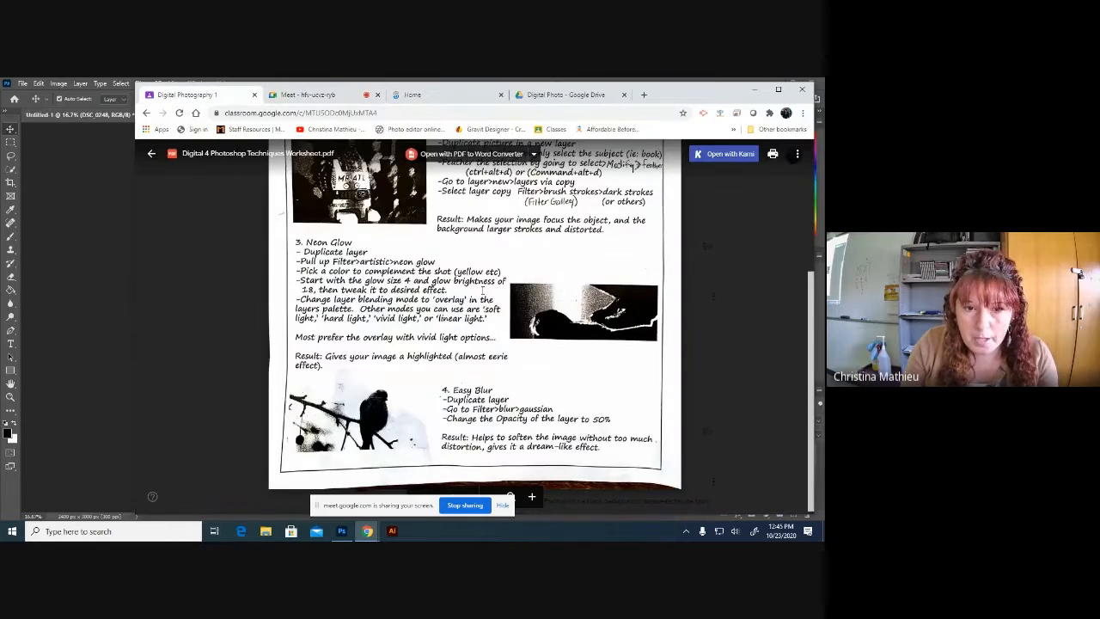
scroll(344, 279, "up", 3)
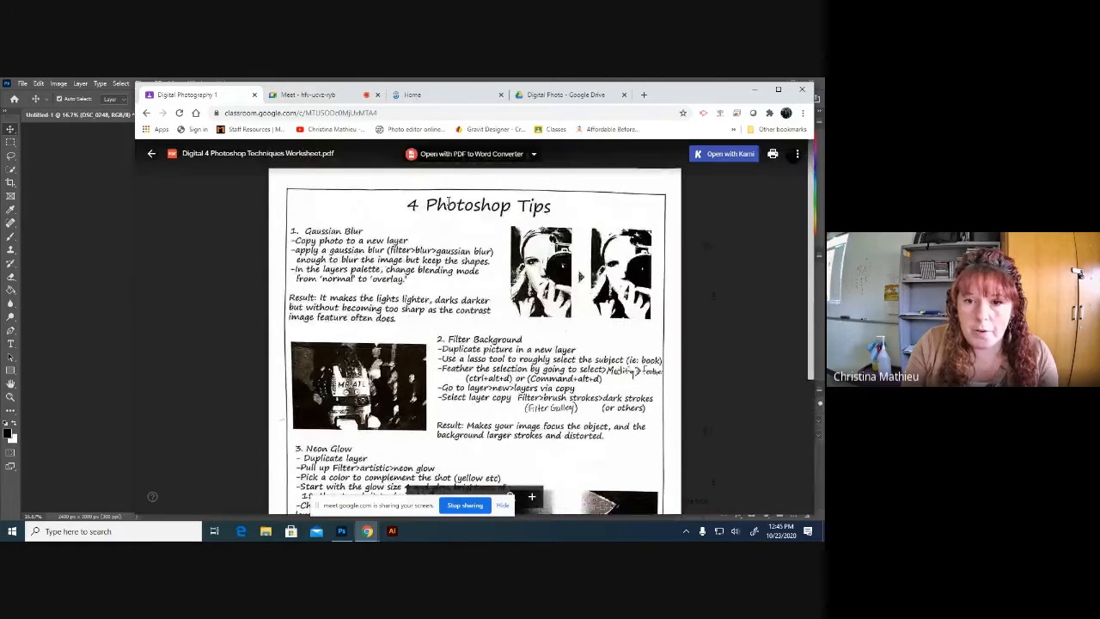
scroll(406, 343, "down", 5)
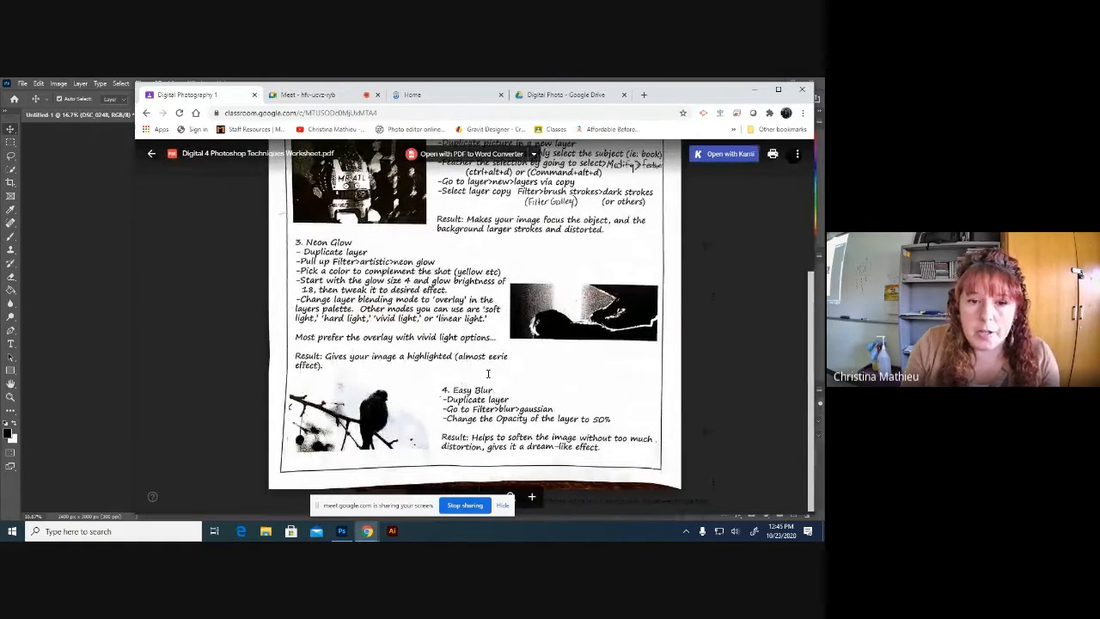
Switch to Photoshop and examine the two open photos, the leaves on water and the yellow autumn leaves
left_click(62, 253)
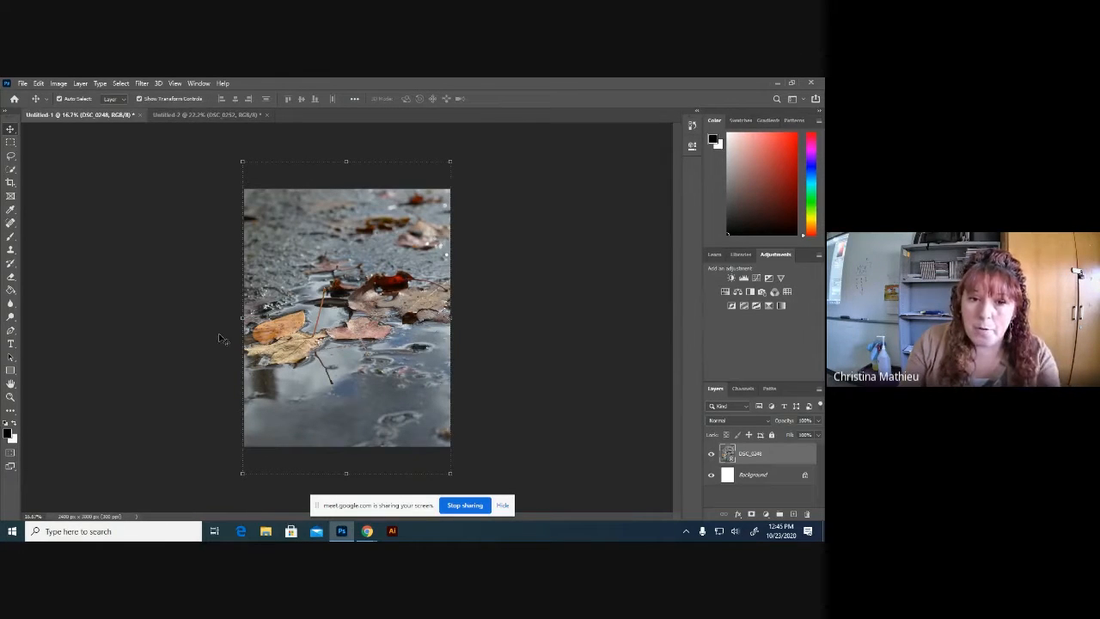
left_click(206, 114)
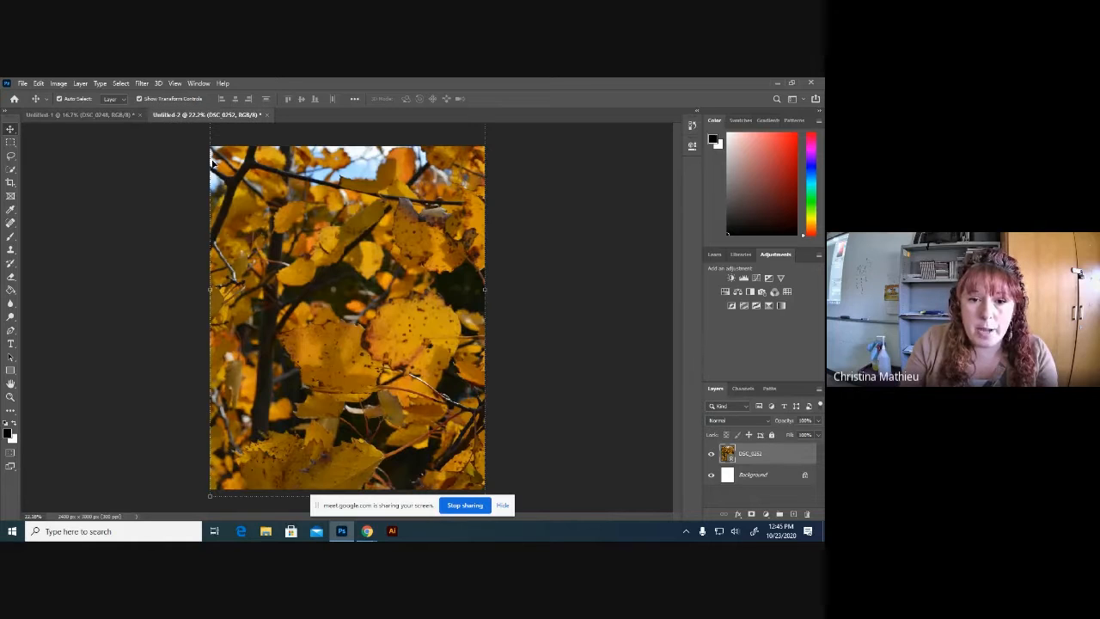
scroll(273, 258, "down", 1)
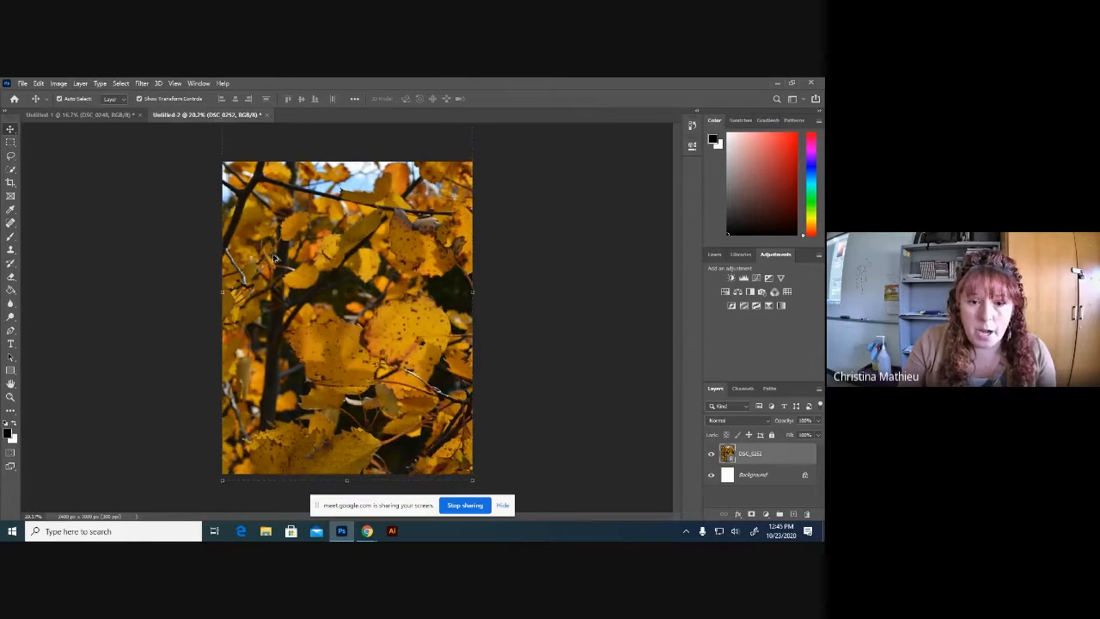
left_click(113, 115)
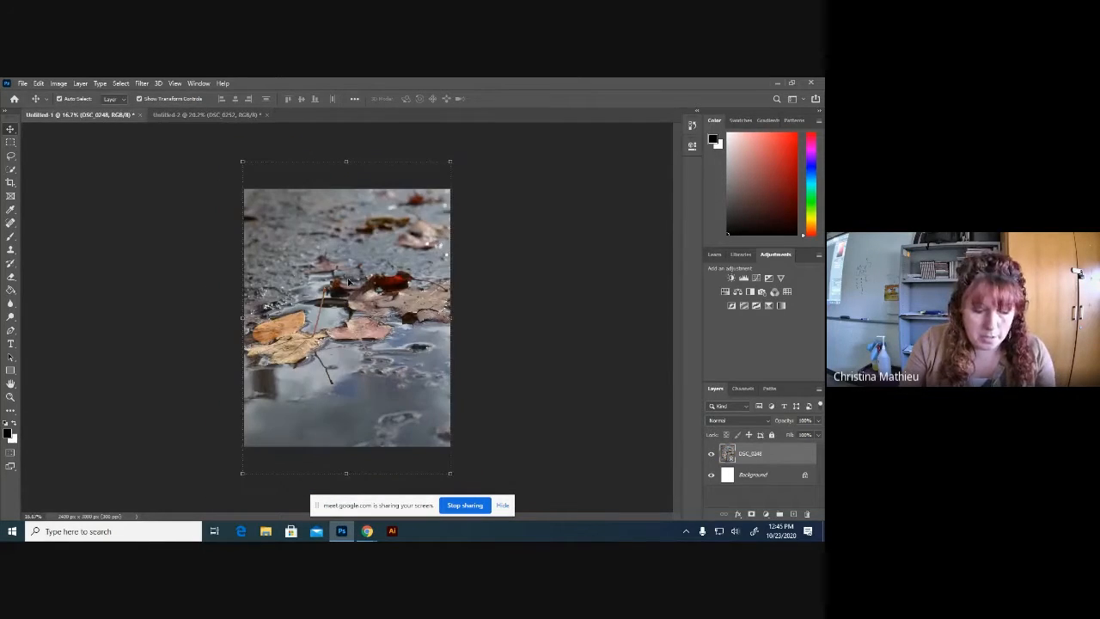
scroll(349, 282, "up", 1)
scroll(349, 282, "up", 1)
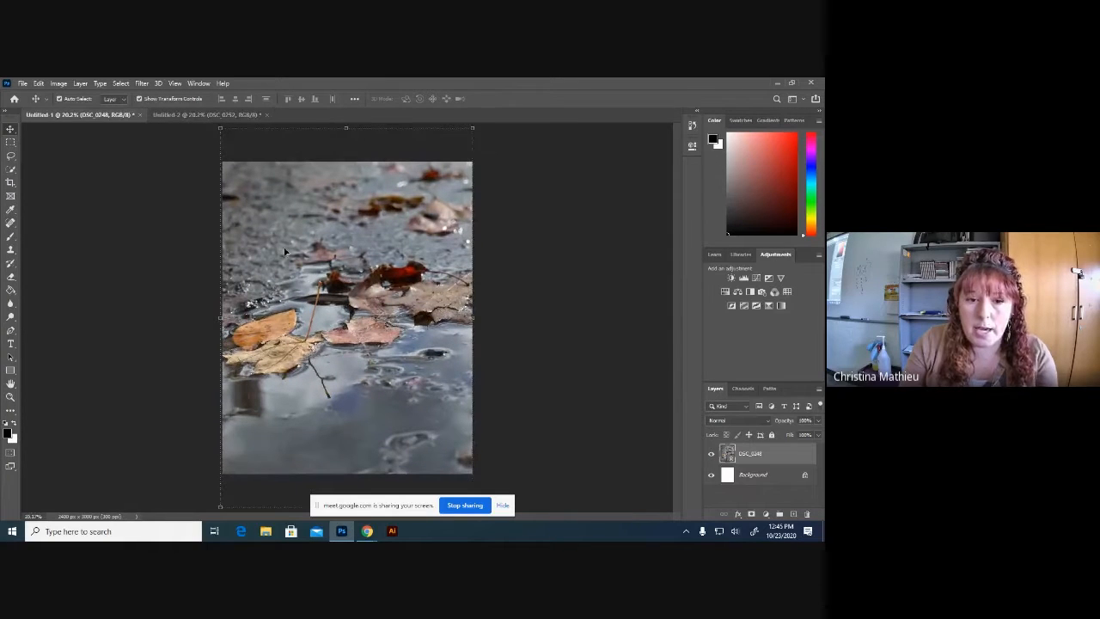
left_click(169, 206)
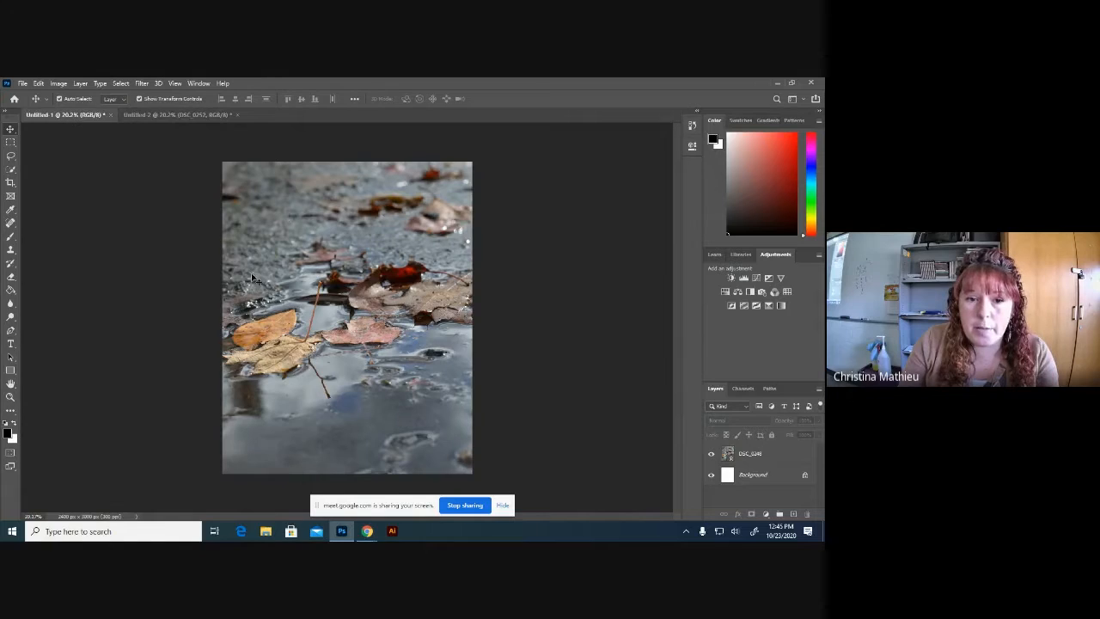
left_click(166, 117)
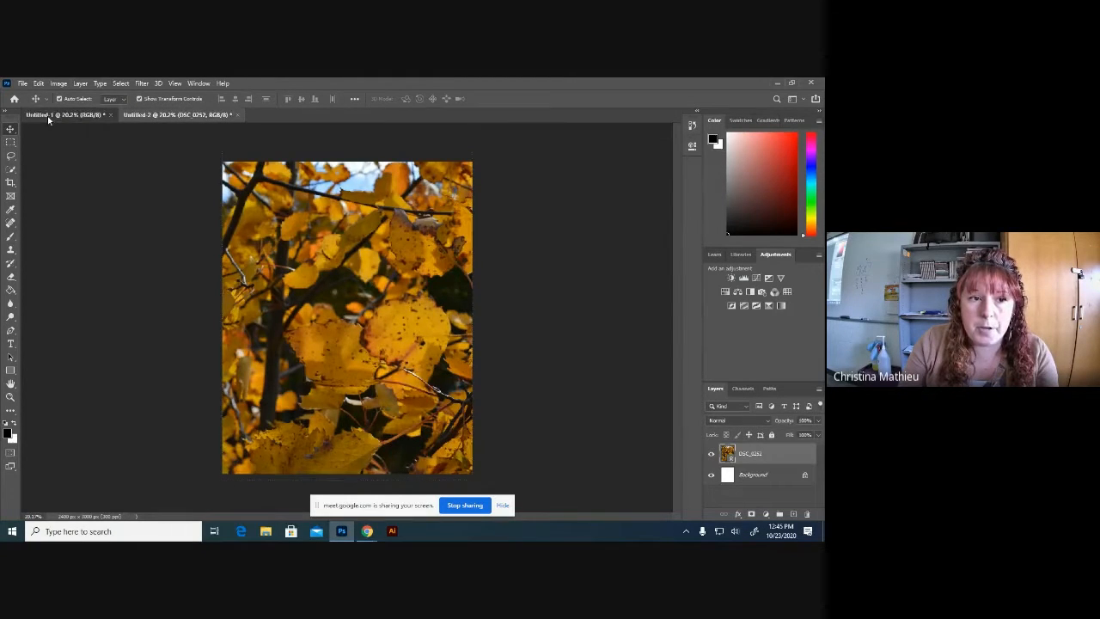
left_click(52, 115)
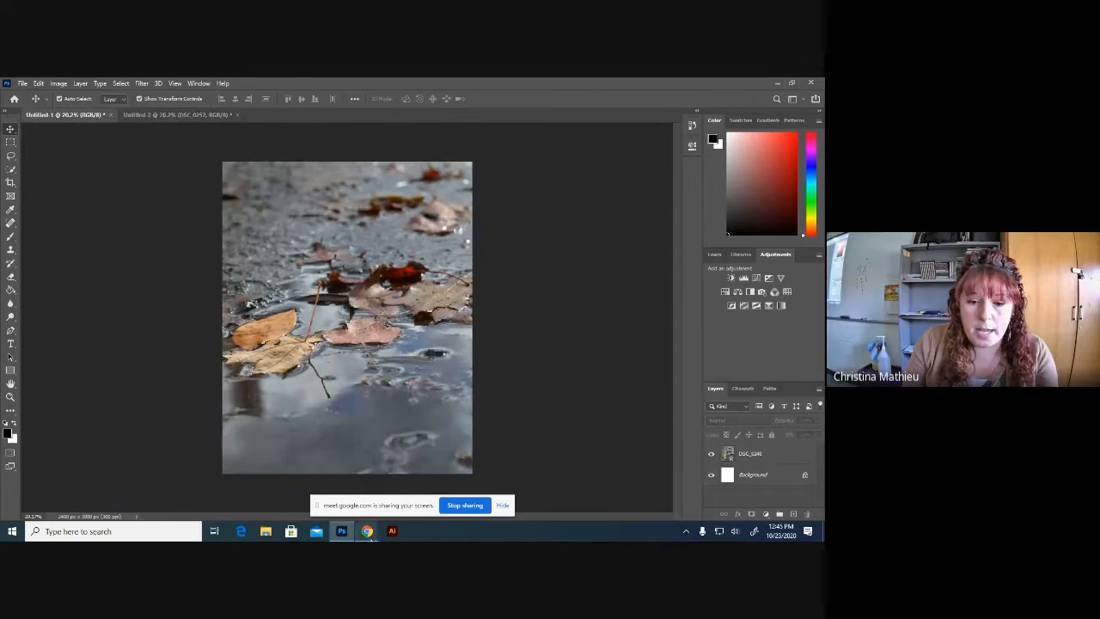
Consult the worksheet's Neon Glow instructions in the browser and duplicate the DSC_0248 layer in Photoshop
mouse_move(367, 531)
left_click(354, 474)
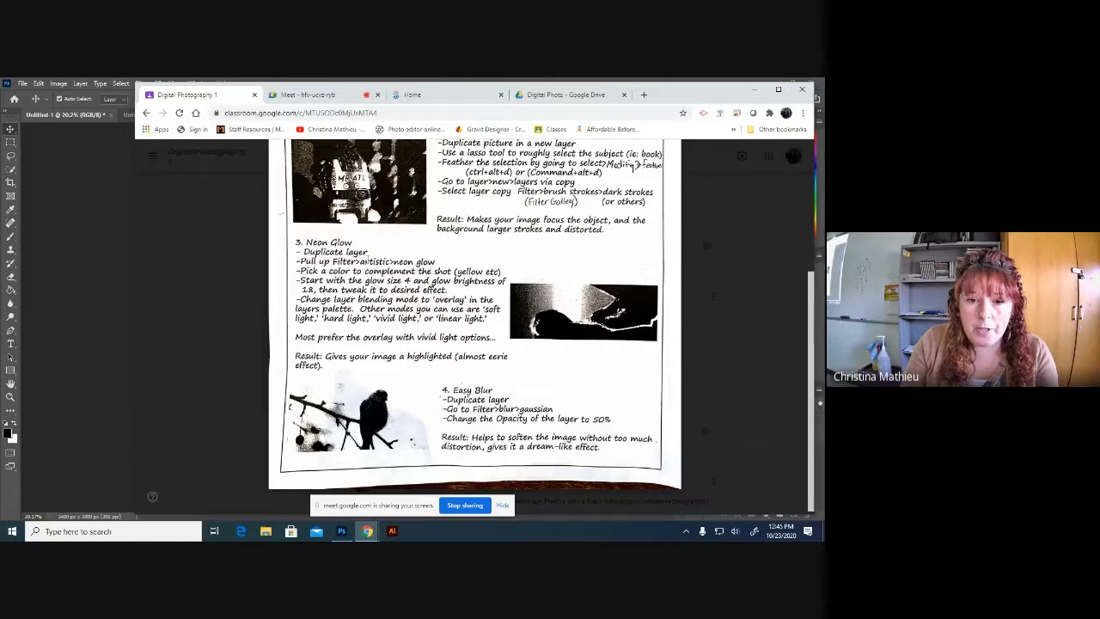
left_click(80, 268)
left_click(747, 457)
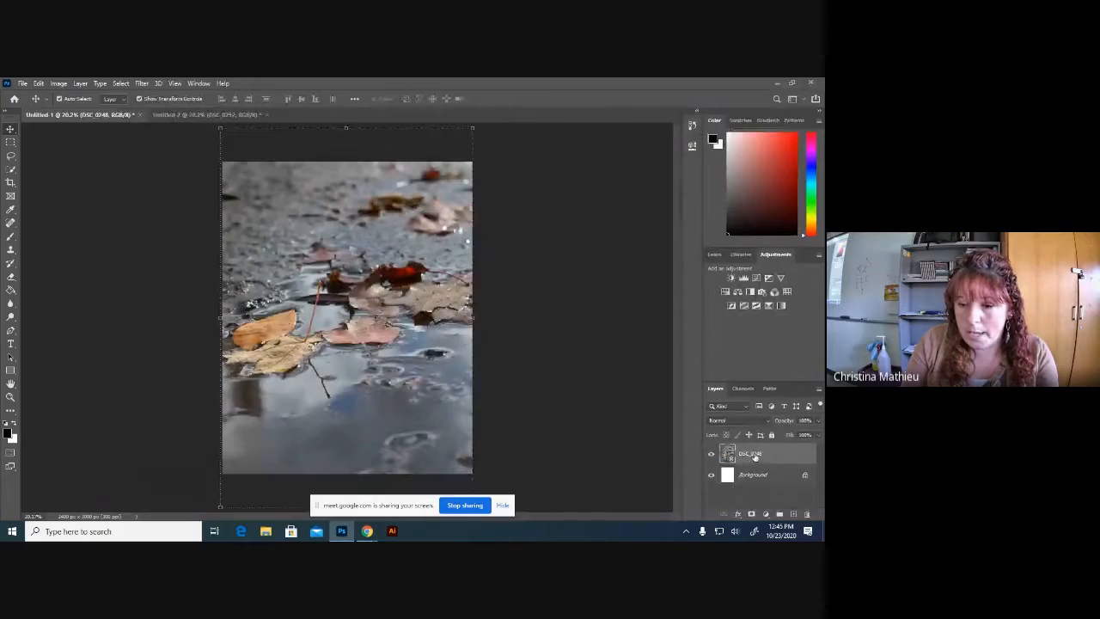
left_click_drag(756, 456, 795, 514)
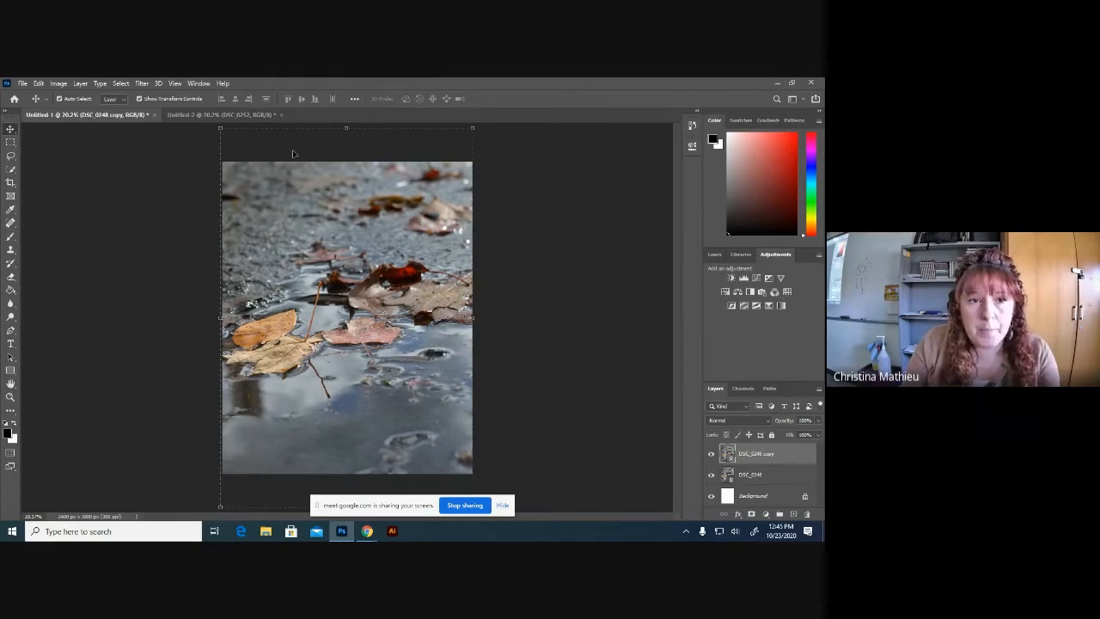
Choose the Artistic Neon Glow filter in the Filter Gallery for the duplicate layer, with the preview at 25%
left_click(141, 83)
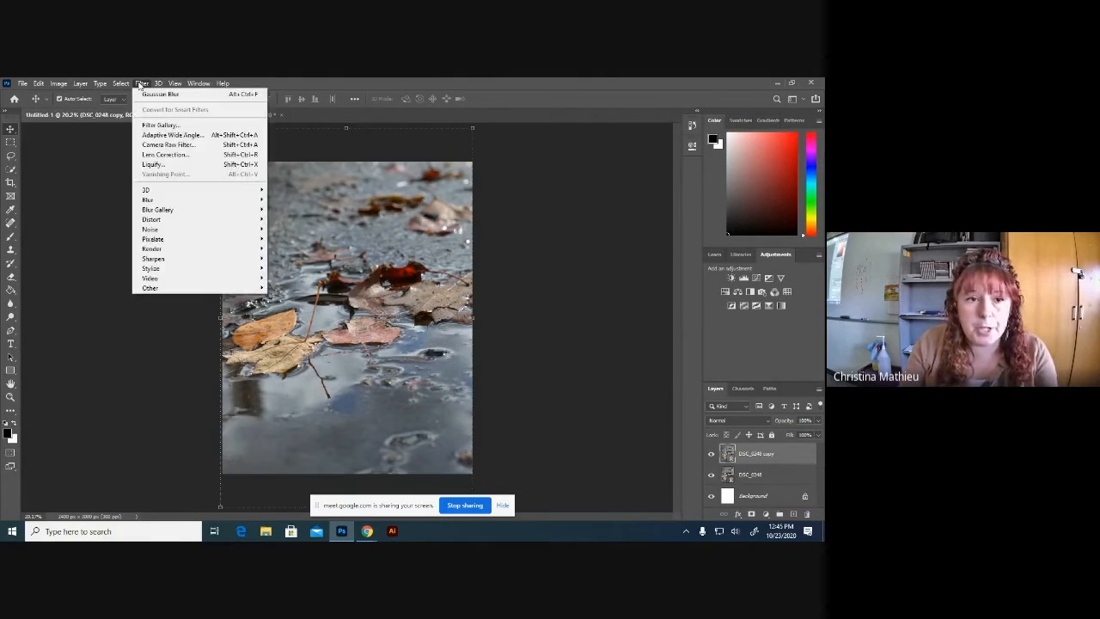
left_click(169, 125)
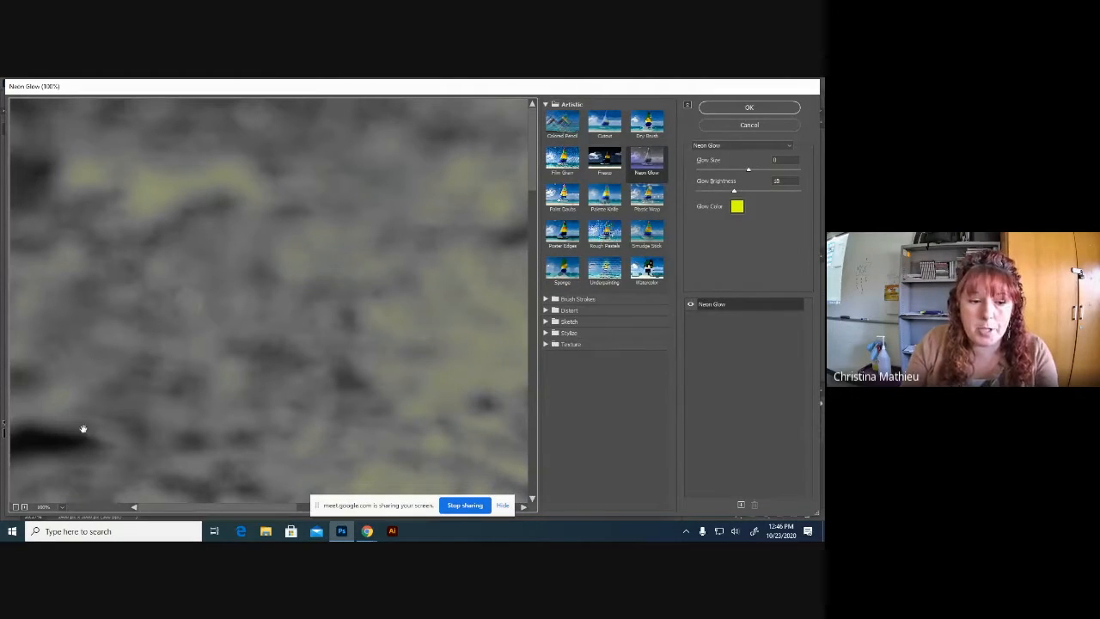
left_click(15, 507)
left_click(15, 507)
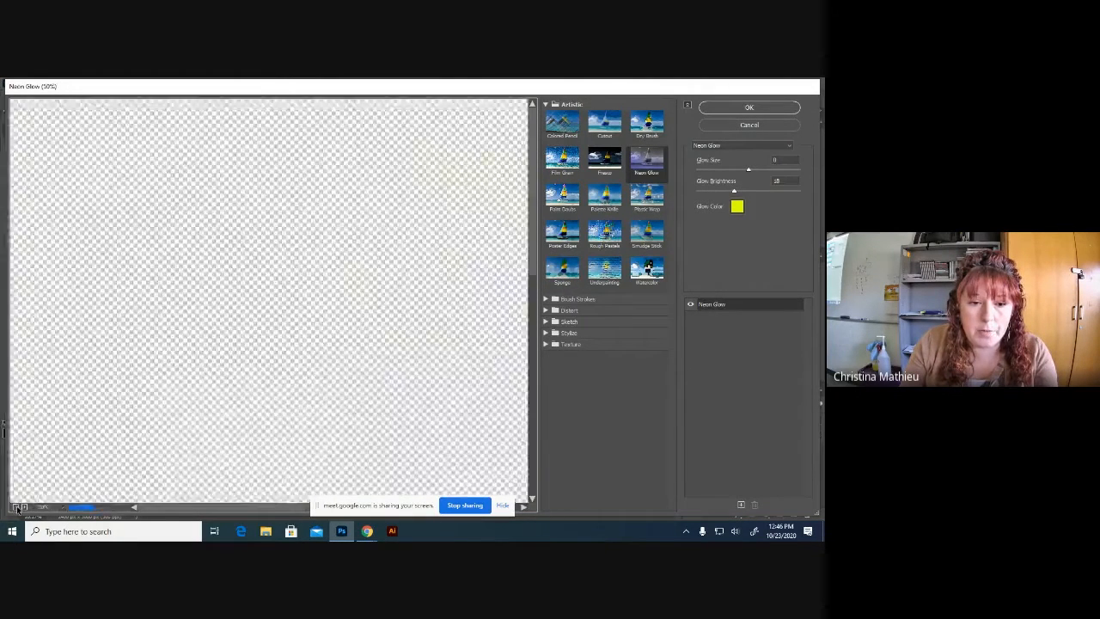
left_click(16, 507)
left_click(16, 507)
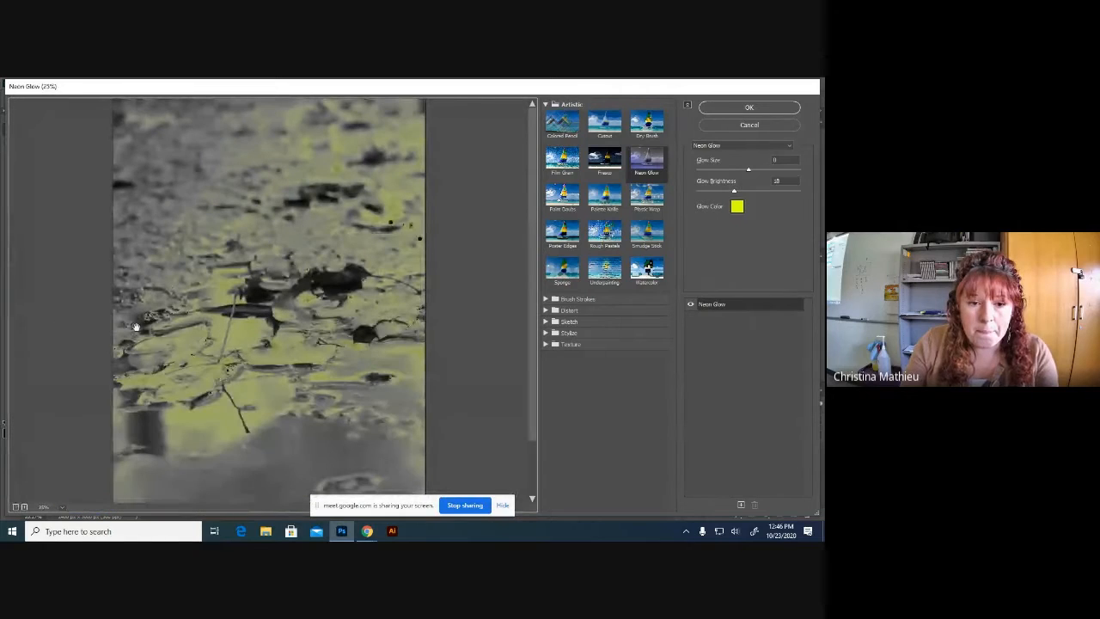
left_click(652, 164)
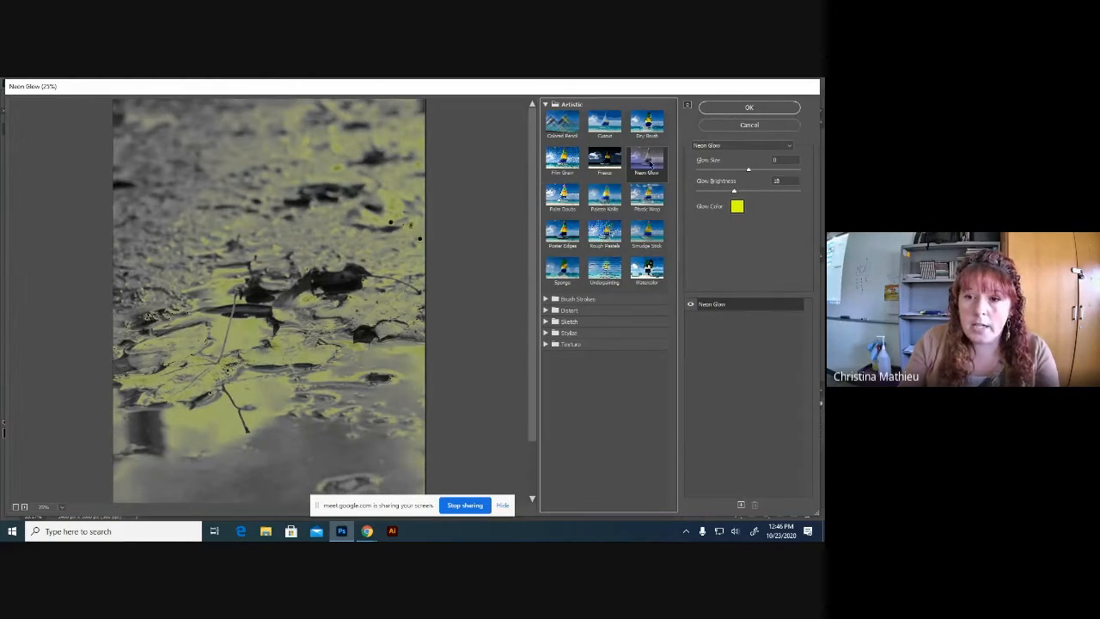
Try red and blue as the glow color of the Neon Glow filter
left_click(741, 207)
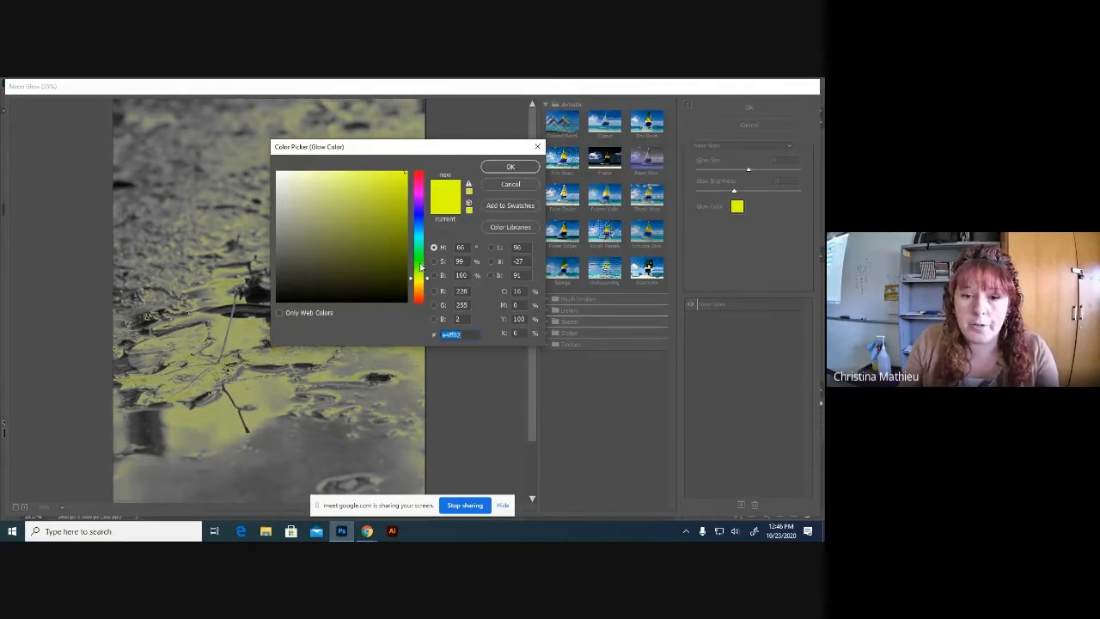
mouse_move(421, 267)
left_mouse_down()
mouse_move(421, 279)
mouse_move(425, 176)
mouse_move(407, 182)
mouse_move(410, 171)
left_mouse_up()
left_click(521, 166)
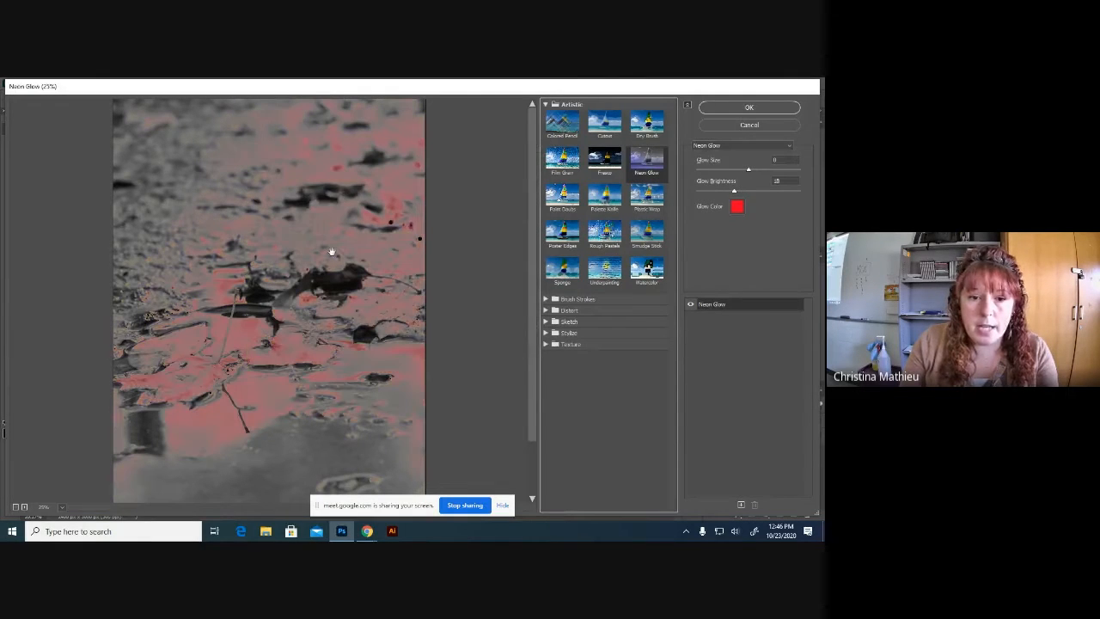
left_click(737, 206)
left_click(420, 214)
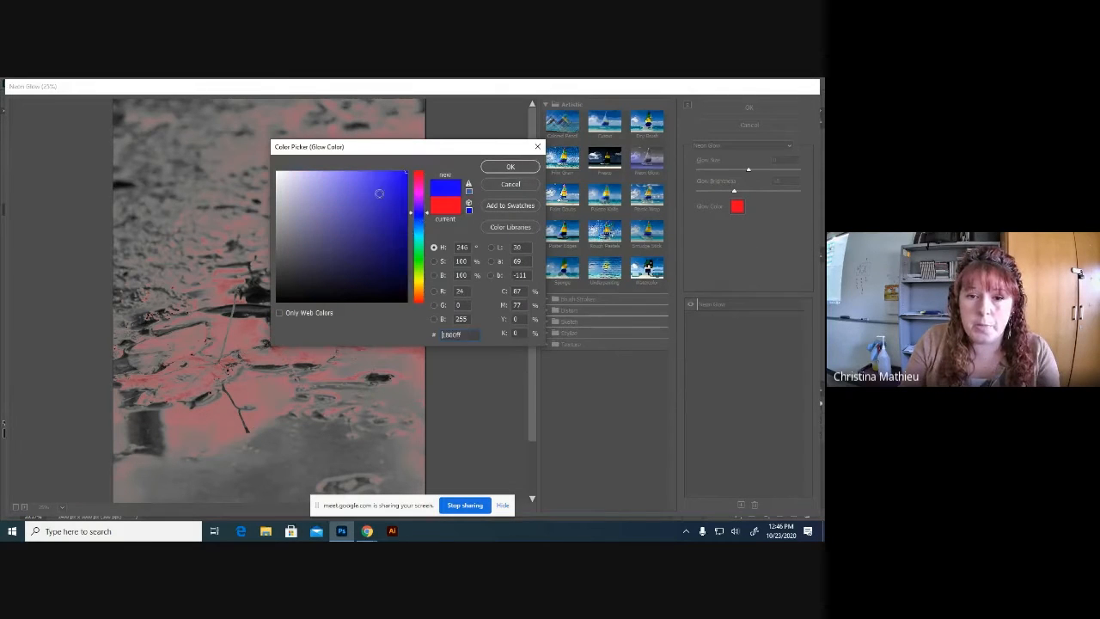
left_click(510, 166)
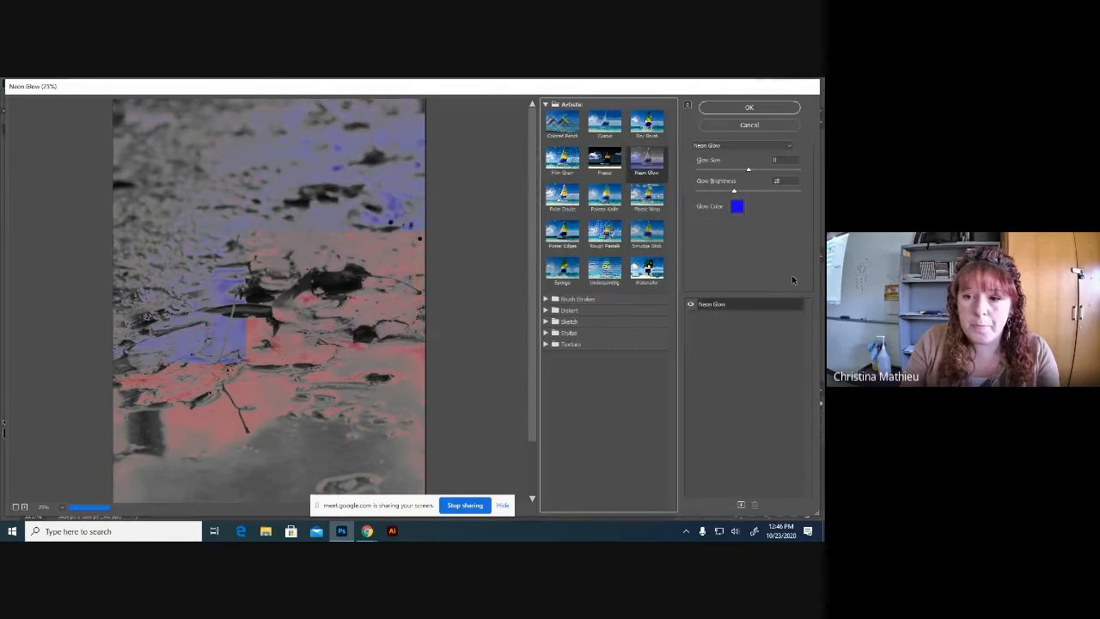
Set the Neon Glow filter's glow color to yellow (#f6ff00)
left_click(737, 207)
left_click(421, 281)
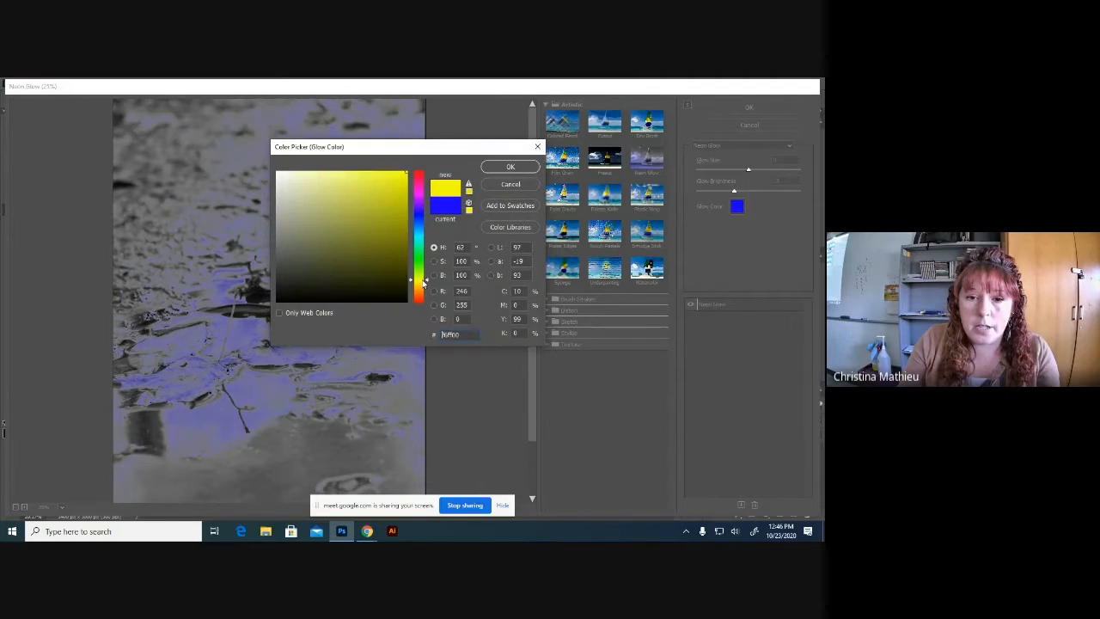
left_click(507, 167)
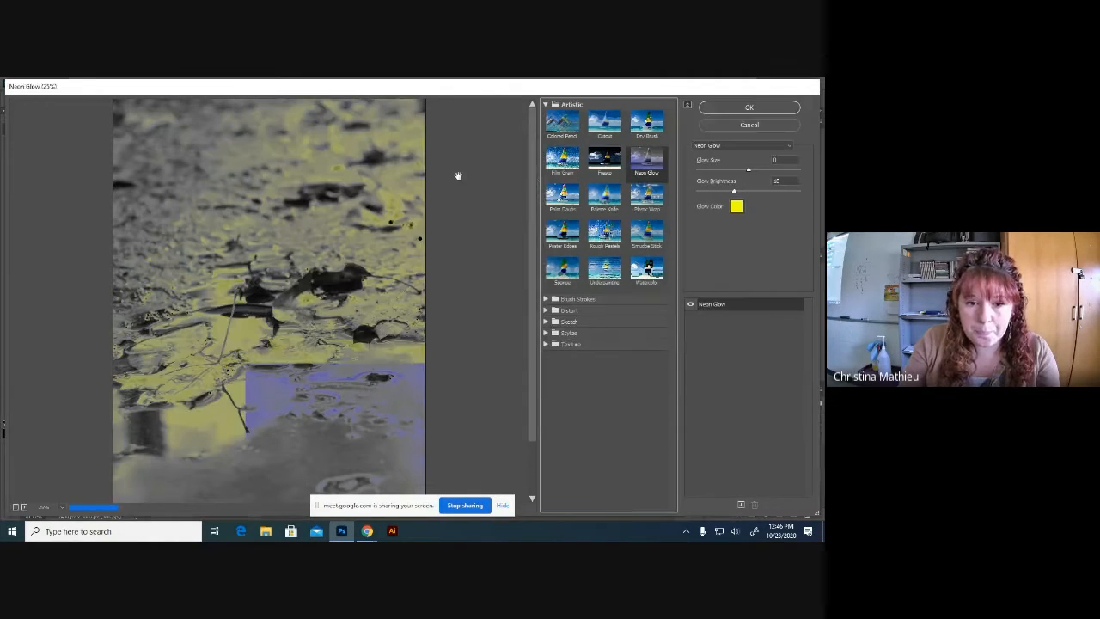
Set the glow size to 4 and the glow brightness to 18, and apply the Neon Glow filter
left_click_drag(749, 171, 757, 169)
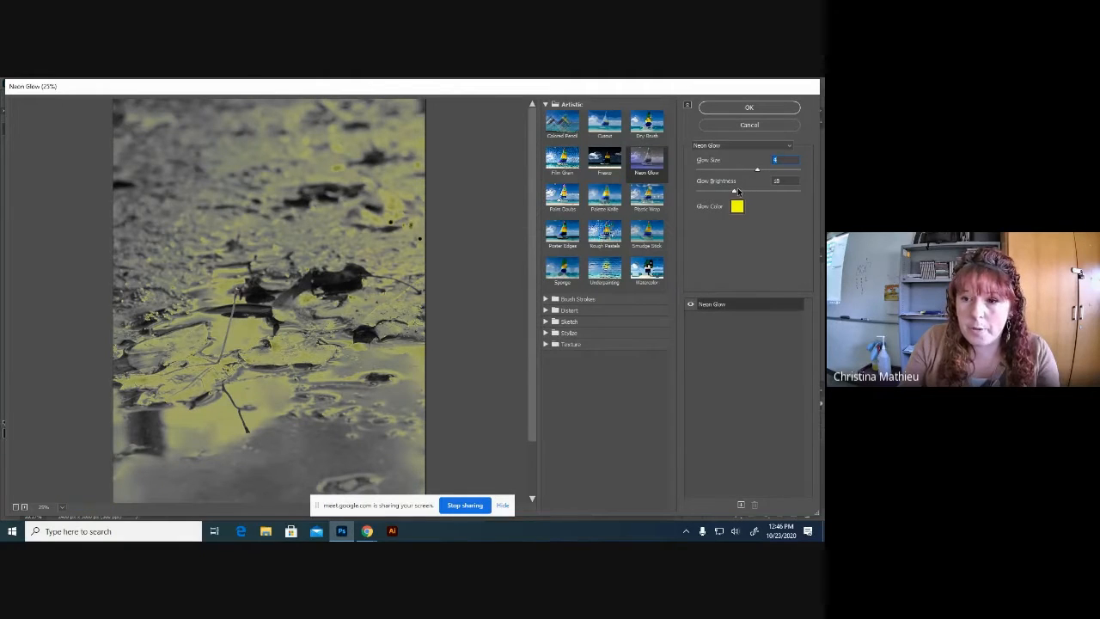
mouse_move(734, 192)
left_mouse_down()
mouse_move(756, 194)
mouse_move(734, 195)
left_mouse_up()
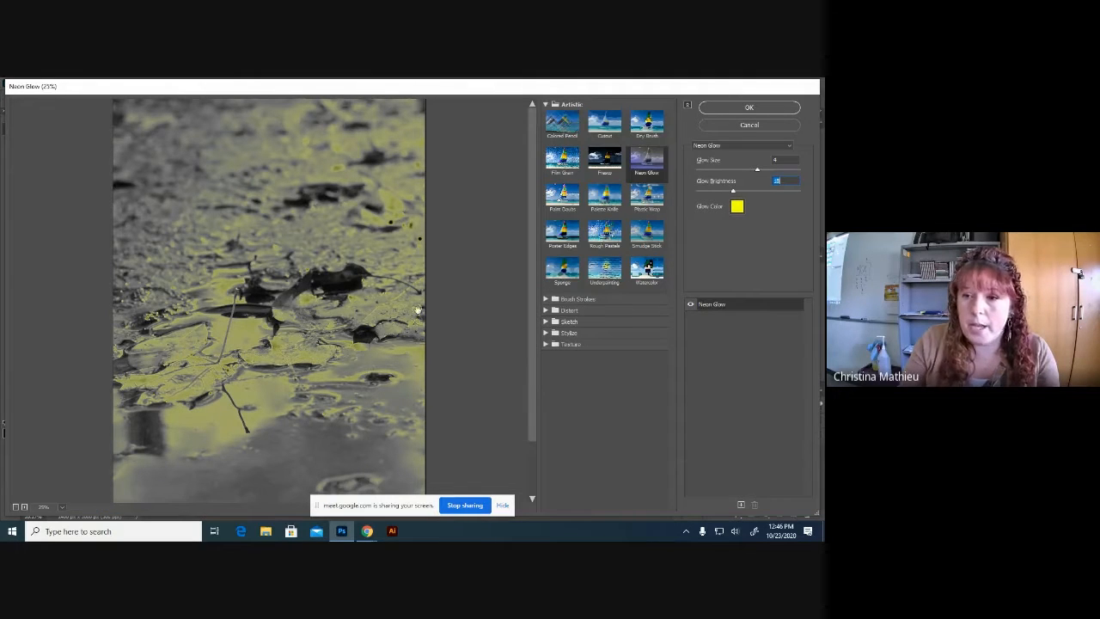
left_click(732, 108)
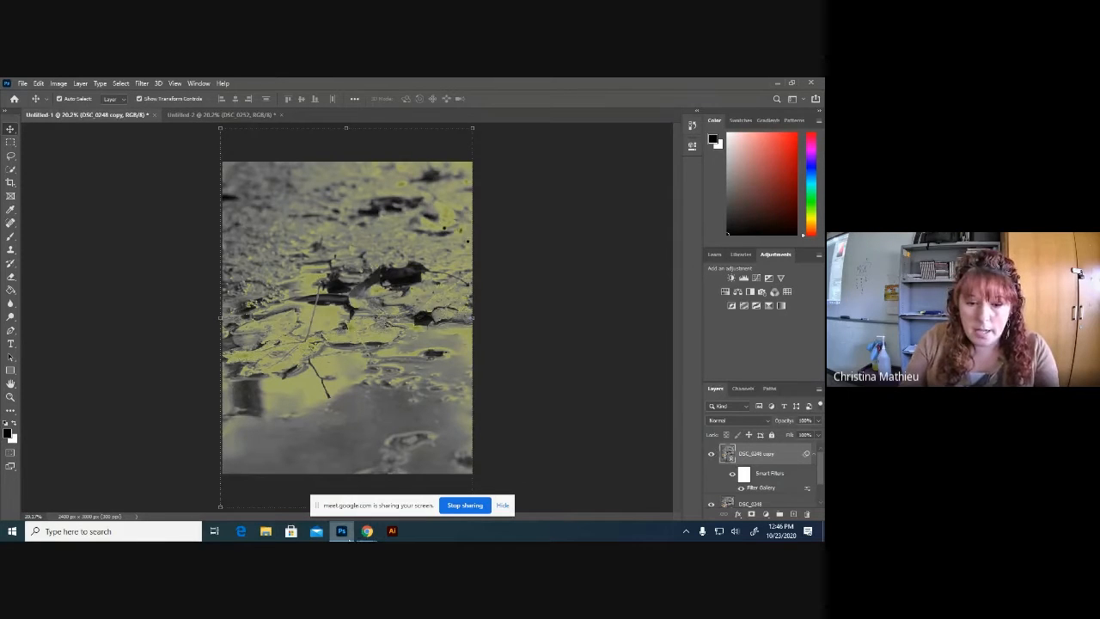
Switch to the browser worksheet and highlight the Neon Glow instruction about changing the layer blending mode to overlay
mouse_move(367, 529)
left_click(312, 486)
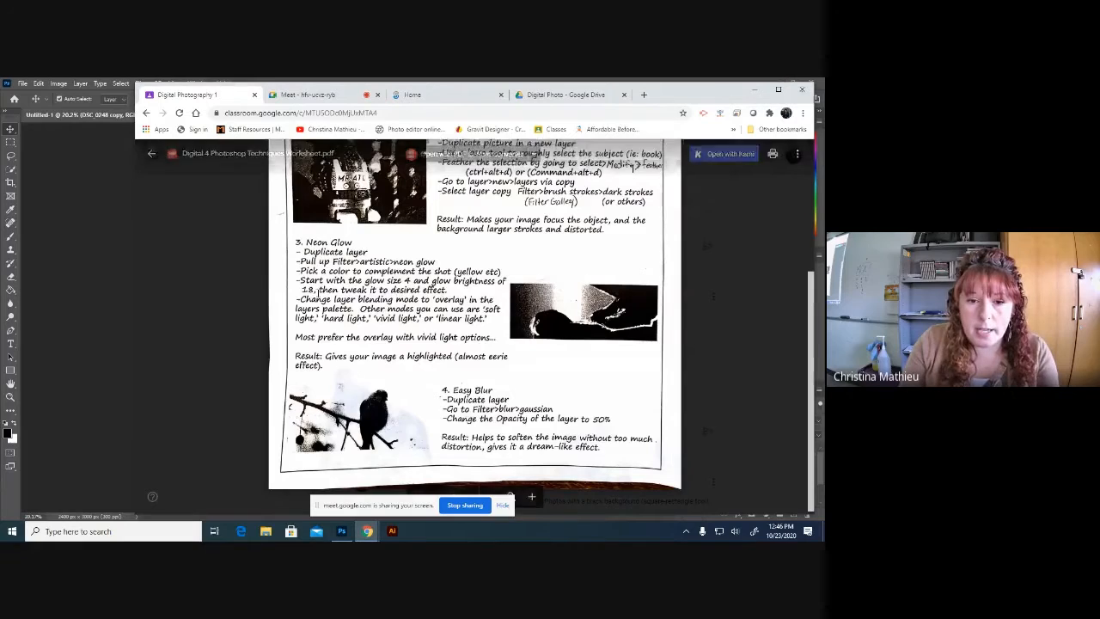
left_click_drag(305, 299, 465, 300)
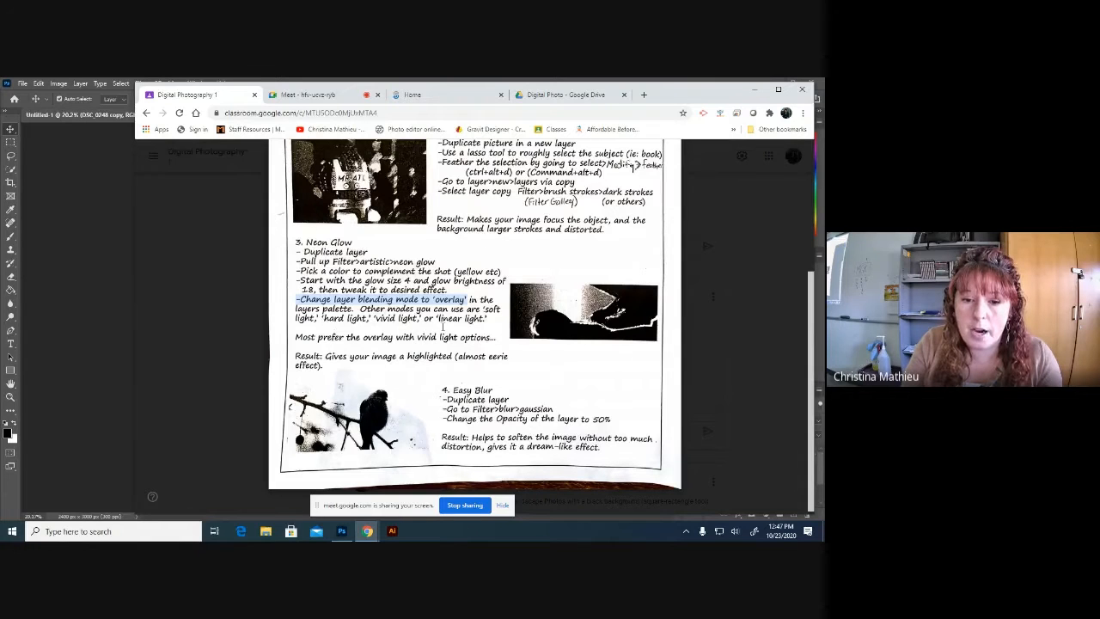
Set the filtered copy layer's blending mode to Linear Light in Photoshop and toggle its visibility to compare with the original photo
left_click(85, 294)
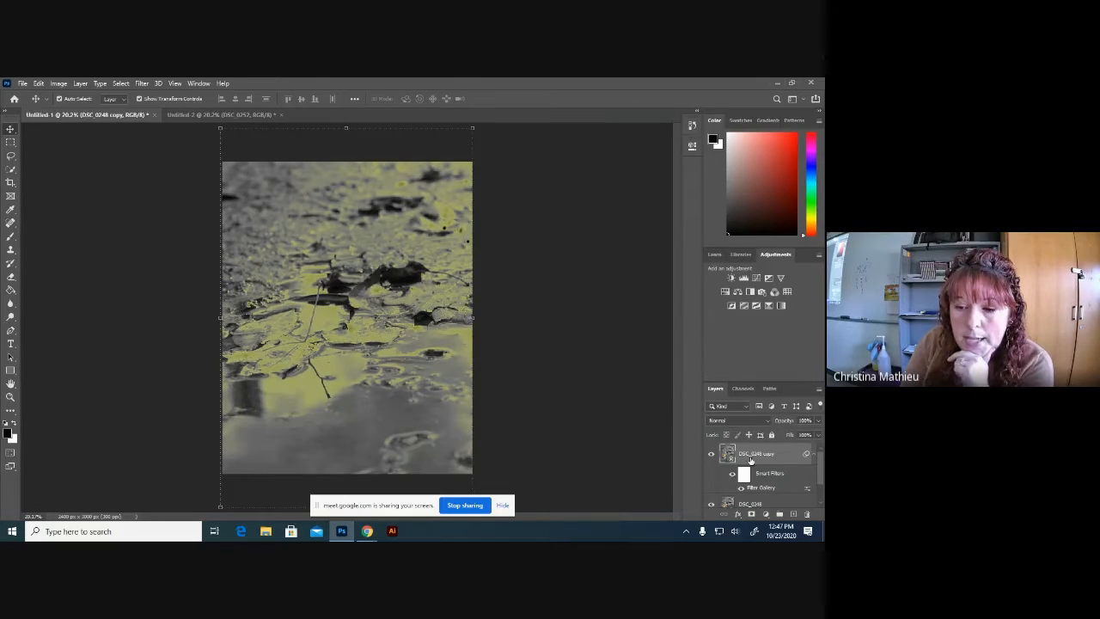
left_click(769, 420)
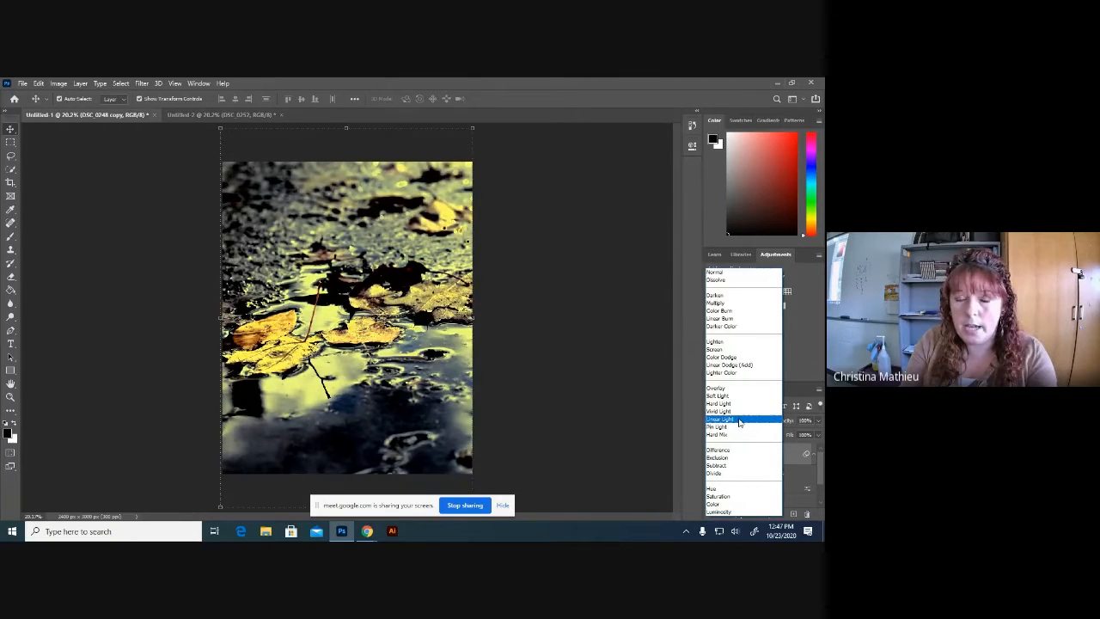
left_click(739, 420)
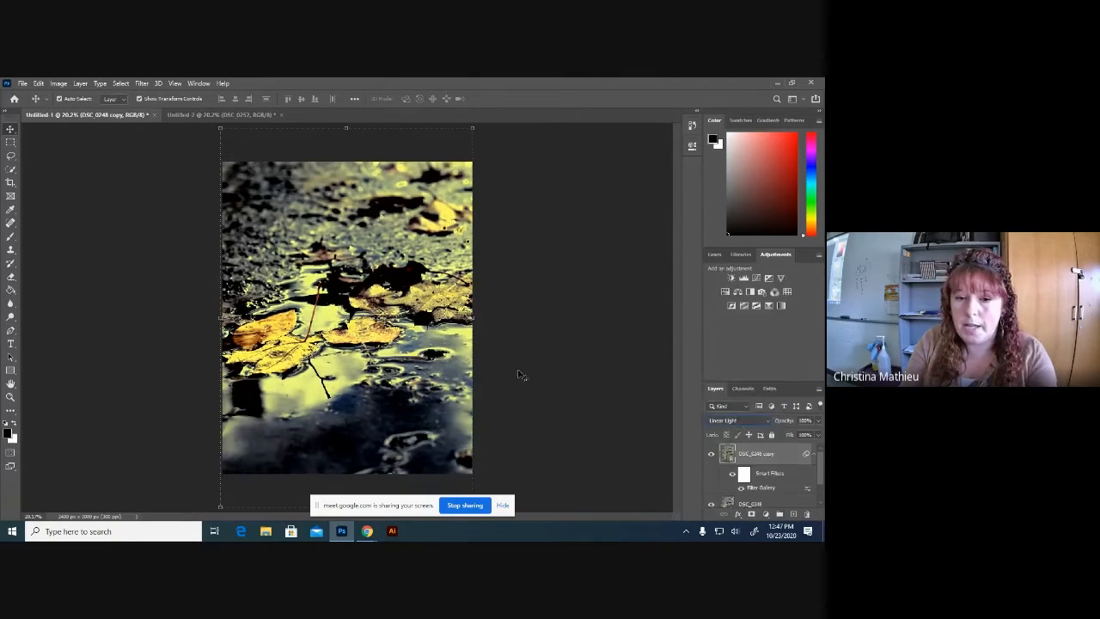
left_click(712, 455)
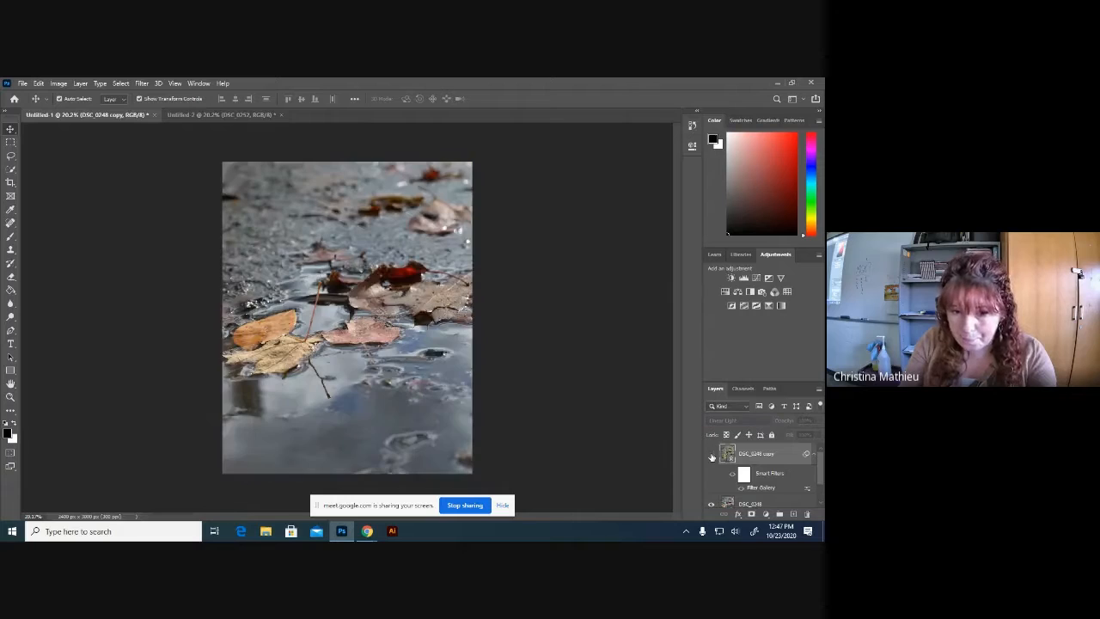
left_click(711, 455)
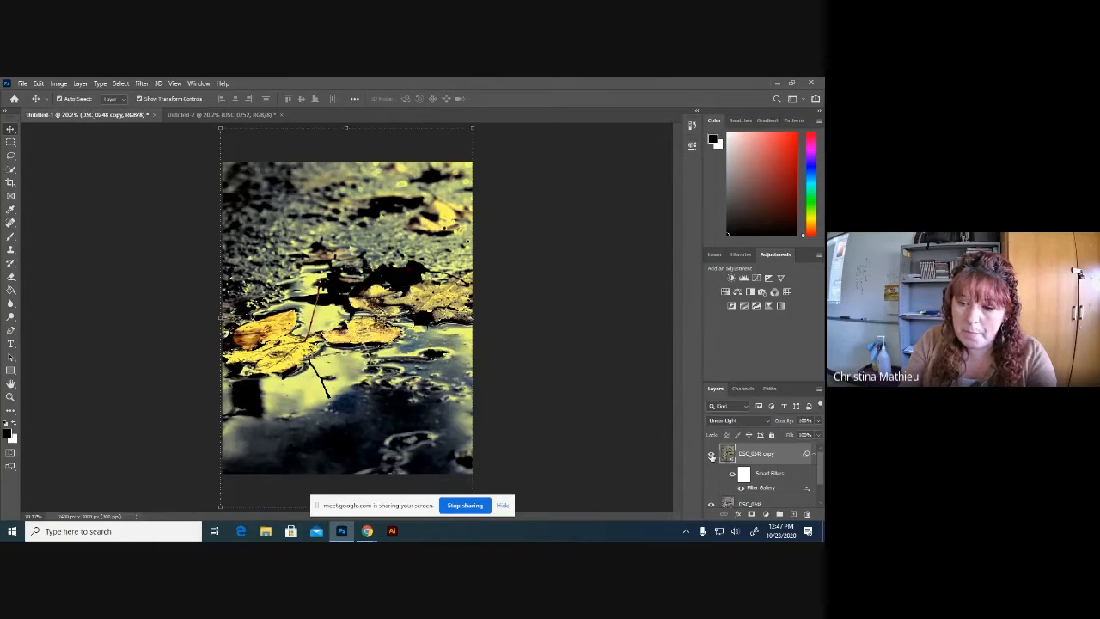
Change the blending mode of the filtered DSC_0248 copy layer to Vivid Light
left_click(753, 420)
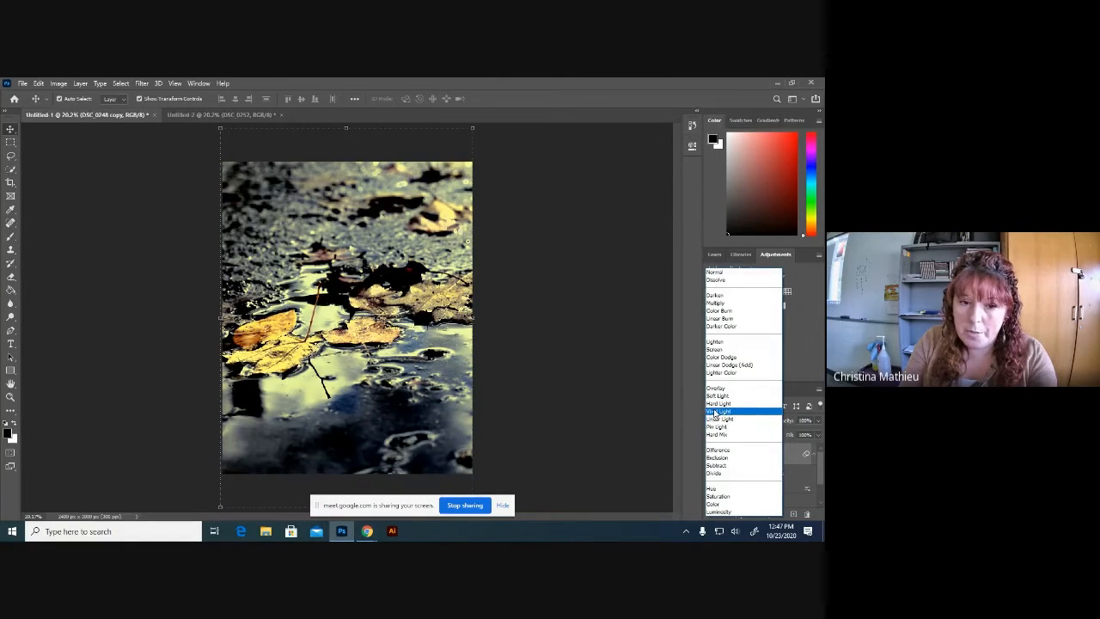
left_click(715, 413)
Save the neon glow image as a JPEG named "Neon Glow 3" in the Pictures folder, accepting the JPEG options
left_click(22, 83)
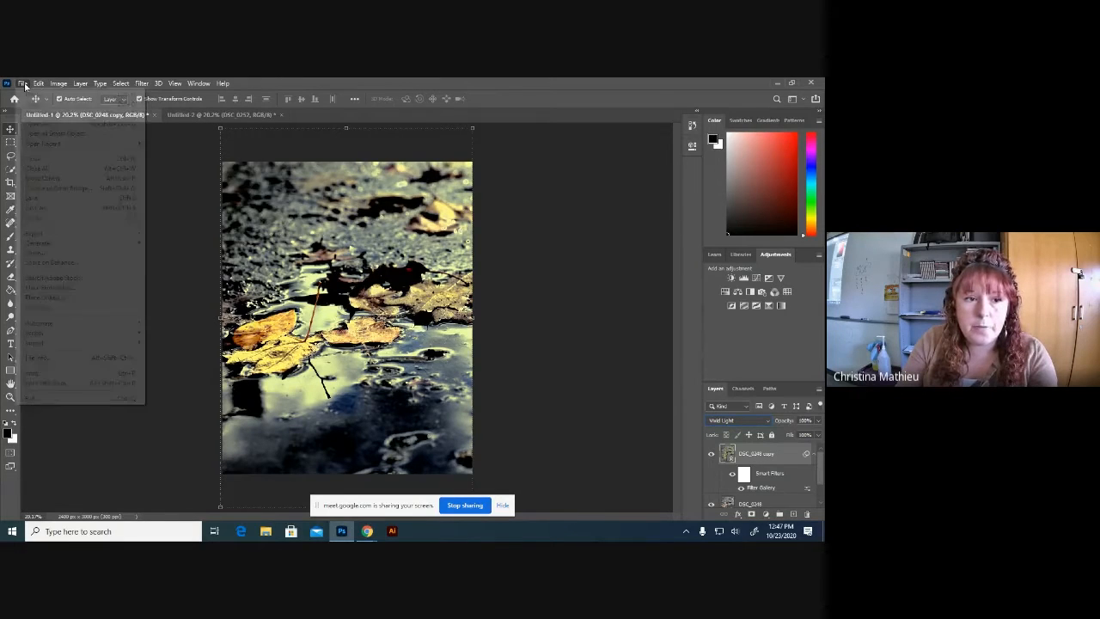
left_click(47, 208)
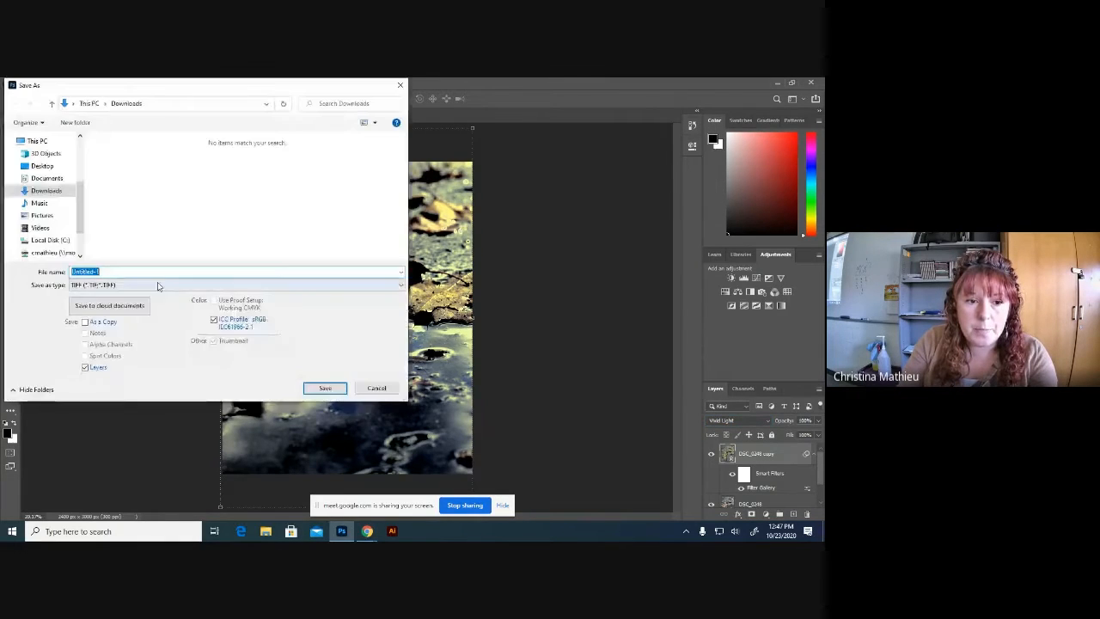
left_click(160, 284)
left_click(163, 364)
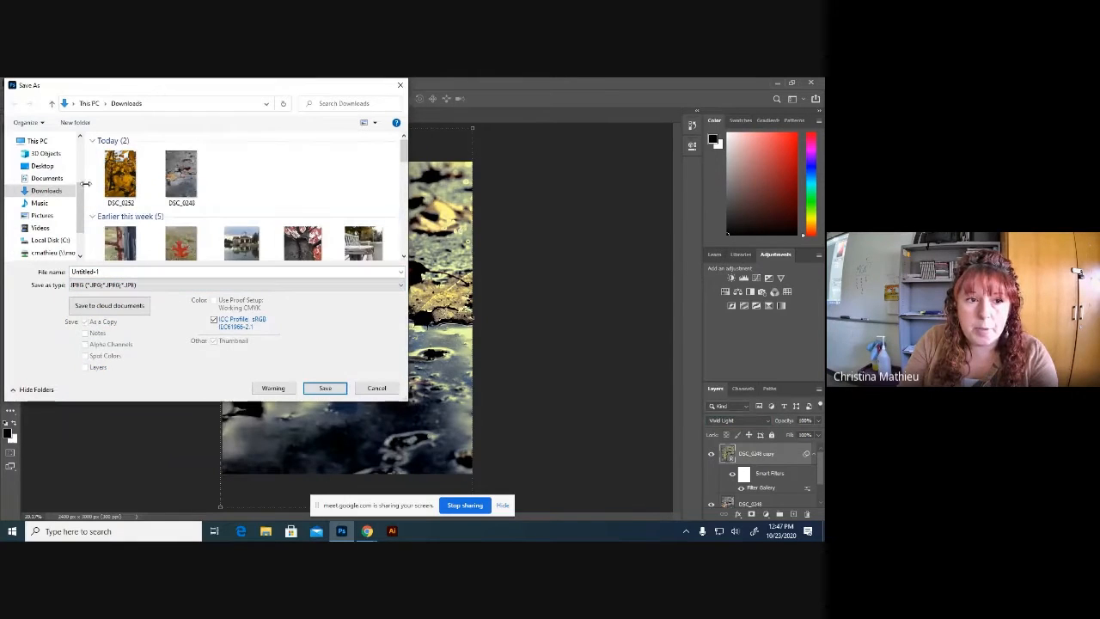
left_click(41, 215)
double_click(106, 272)
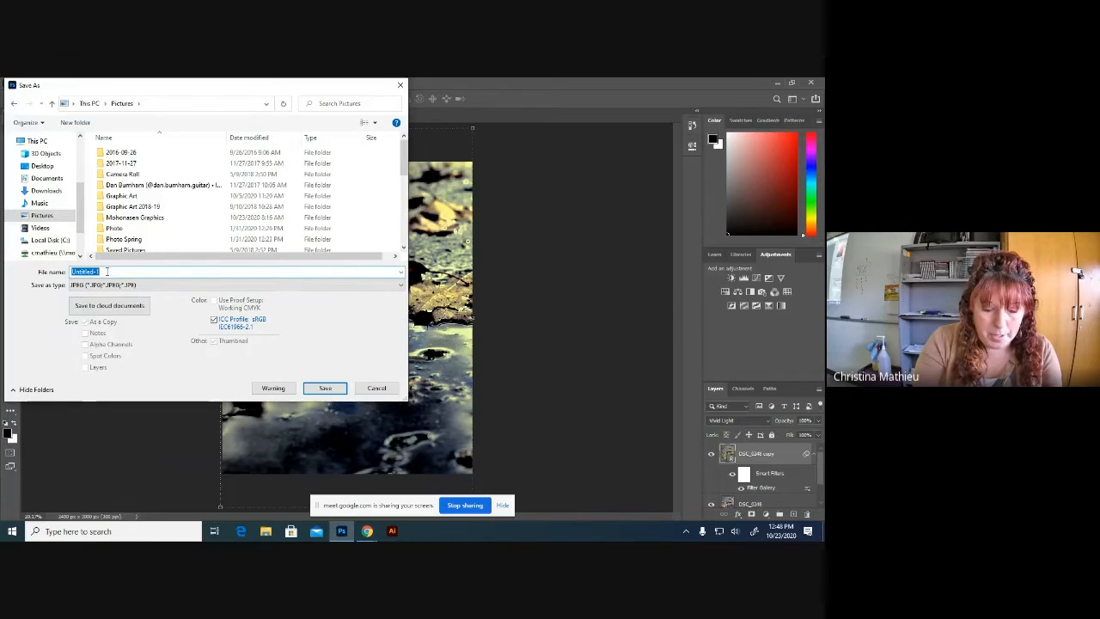
type("Neon G")
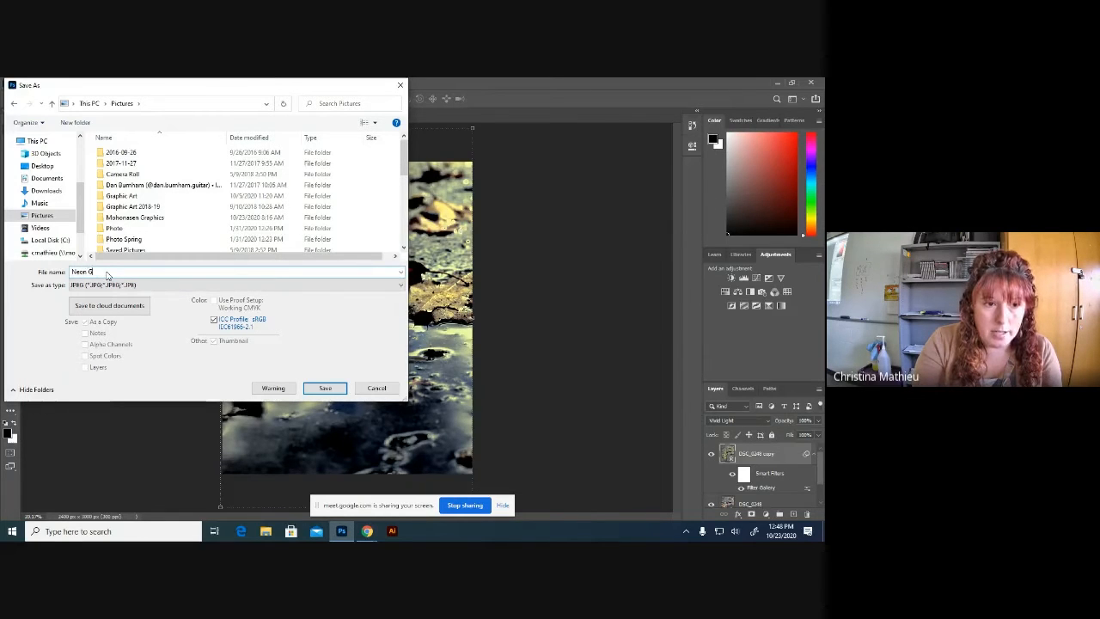
type("low 3")
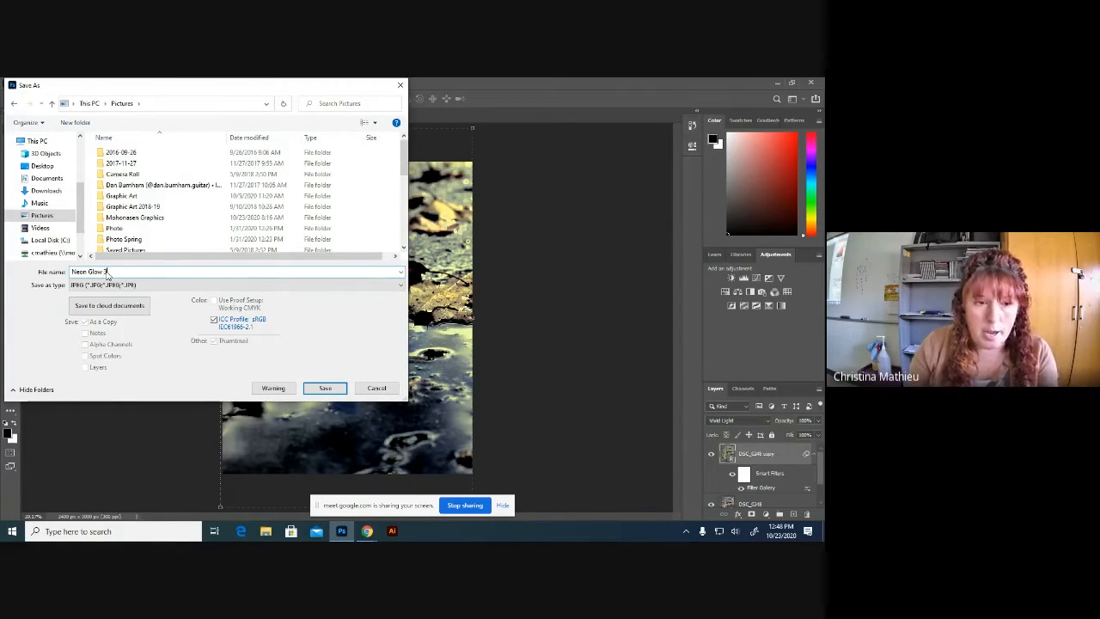
left_click(325, 388)
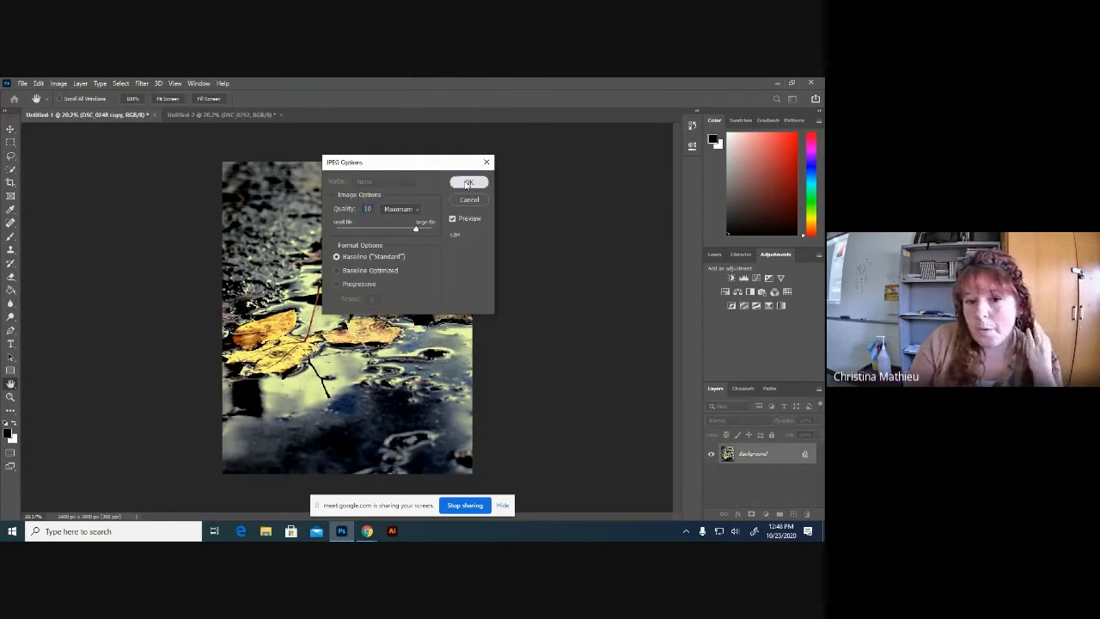
left_click(465, 181)
Bring up the Untitled-2 yellow leaf document, and switch to the browser worksheet to read the Easy Blur instructions
left_click(237, 115)
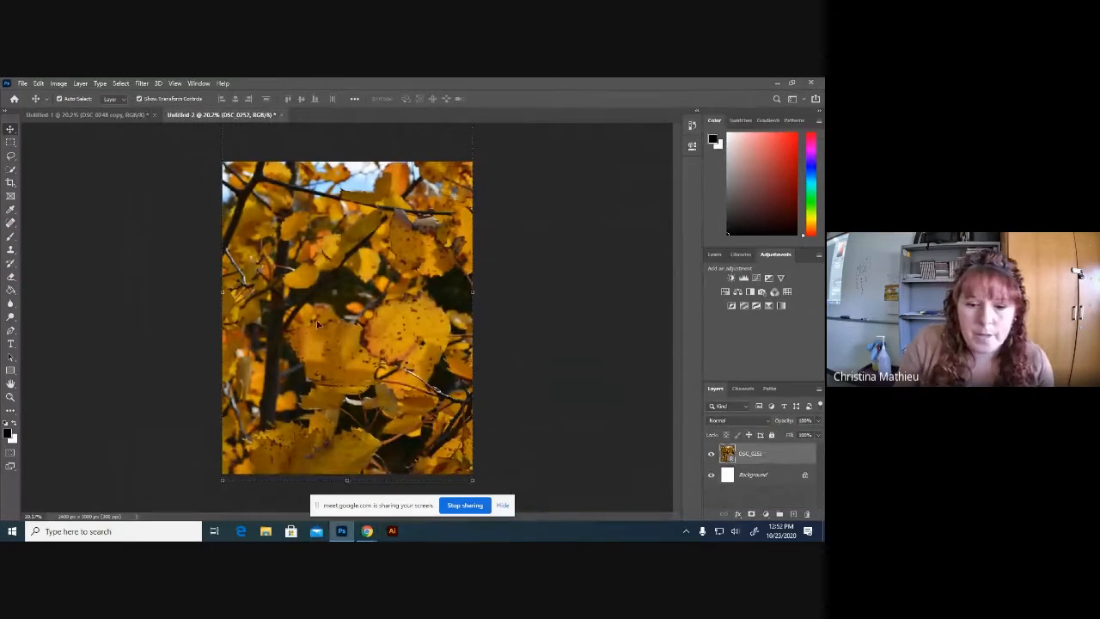
left_click(537, 351)
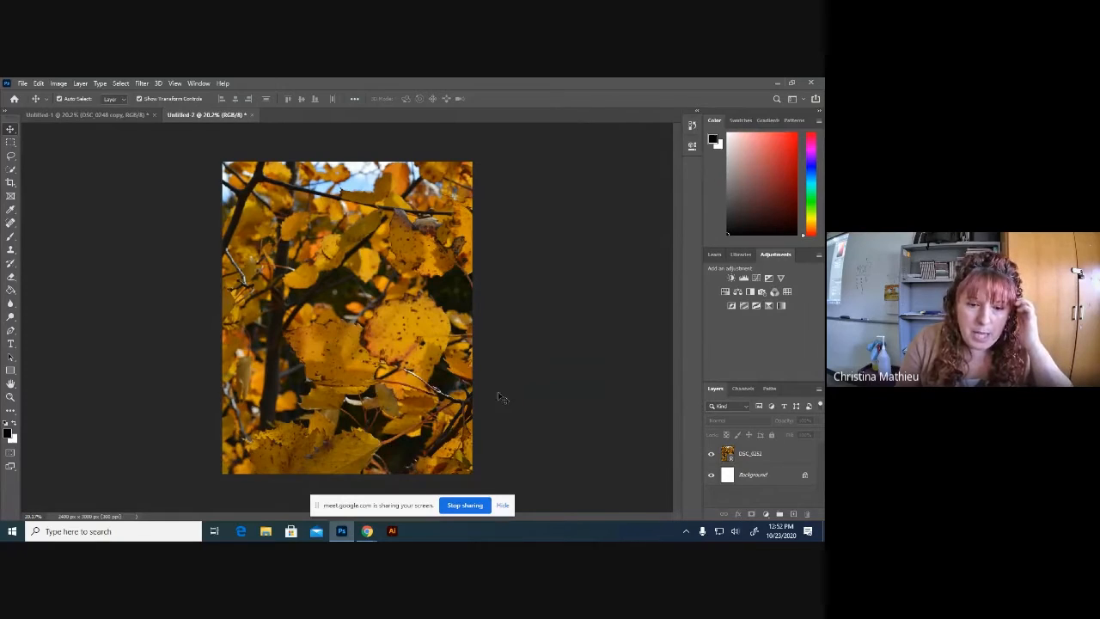
mouse_move(368, 529)
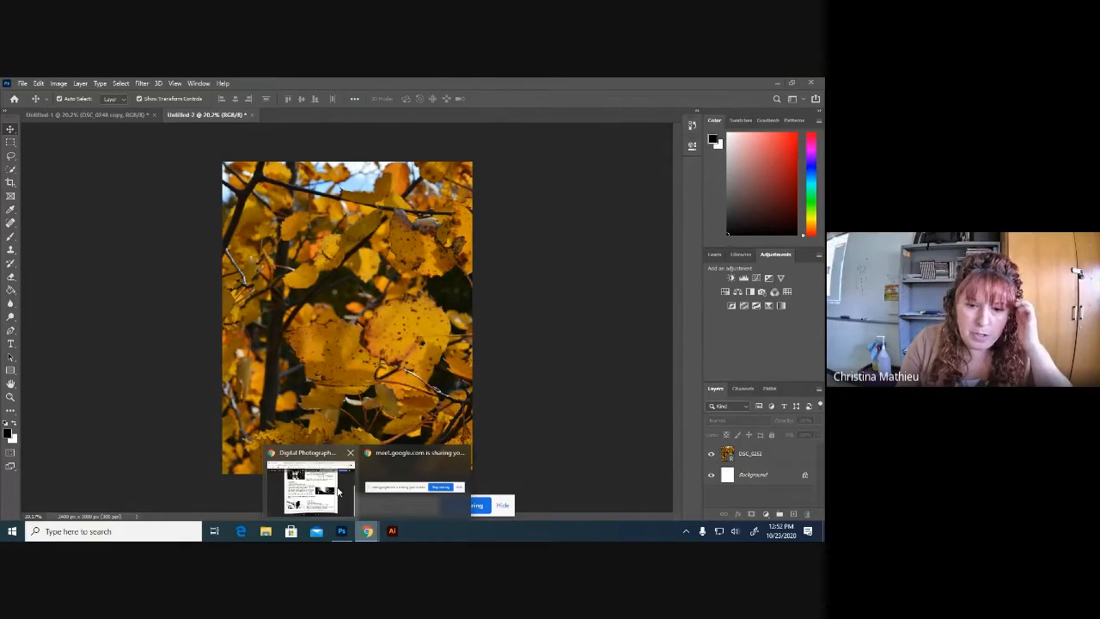
left_click(338, 492)
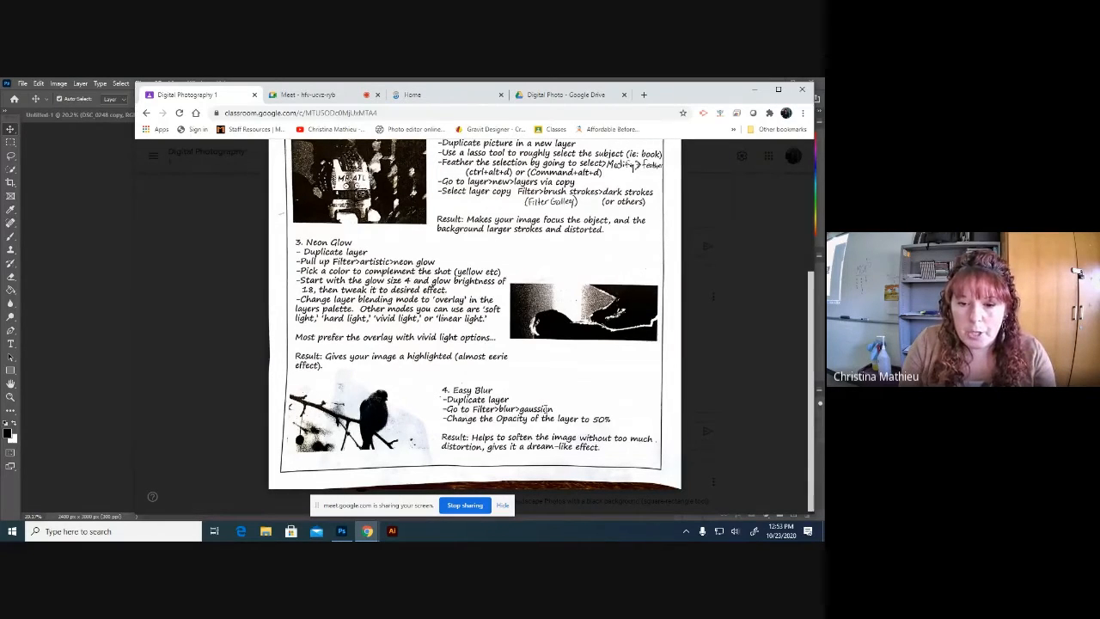
Return to Photoshop and duplicate the DSC_0252 photo layer
left_click(126, 333)
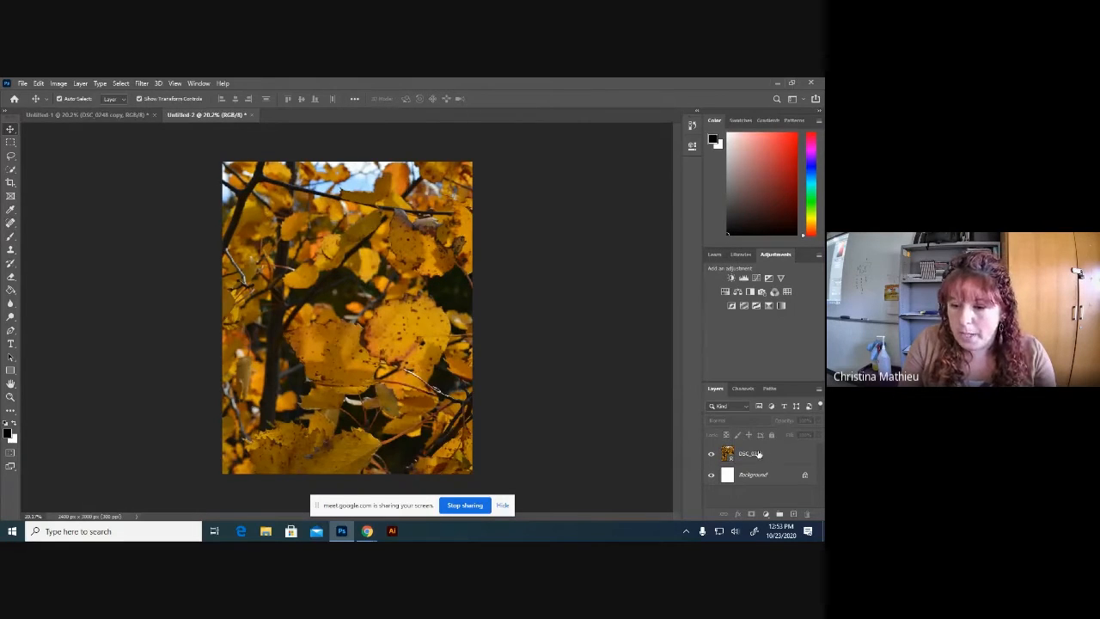
left_click_drag(777, 451, 793, 514)
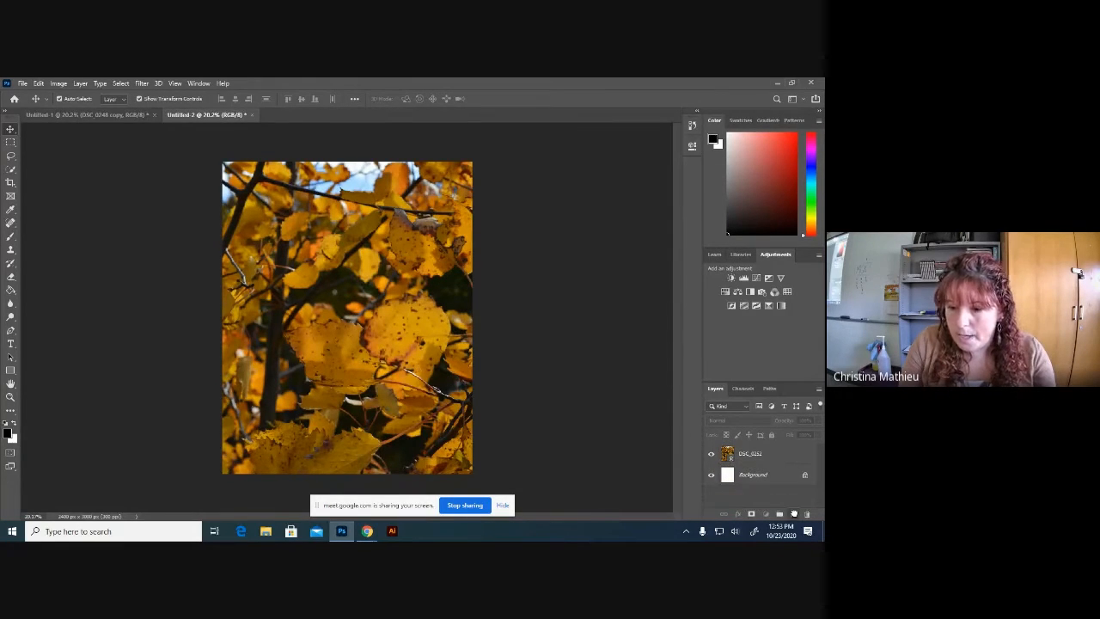
Apply a Gaussian Blur with a radius of 24.9 pixels to the duplicated leaf layer, trying weaker and stronger radii first
left_click(143, 83)
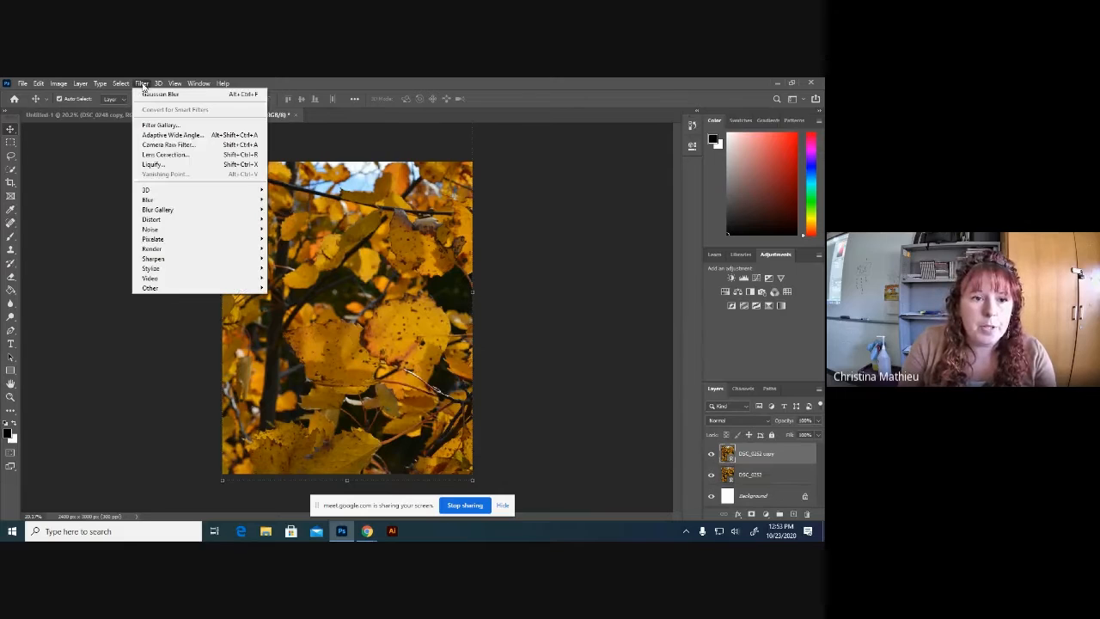
mouse_move(172, 200)
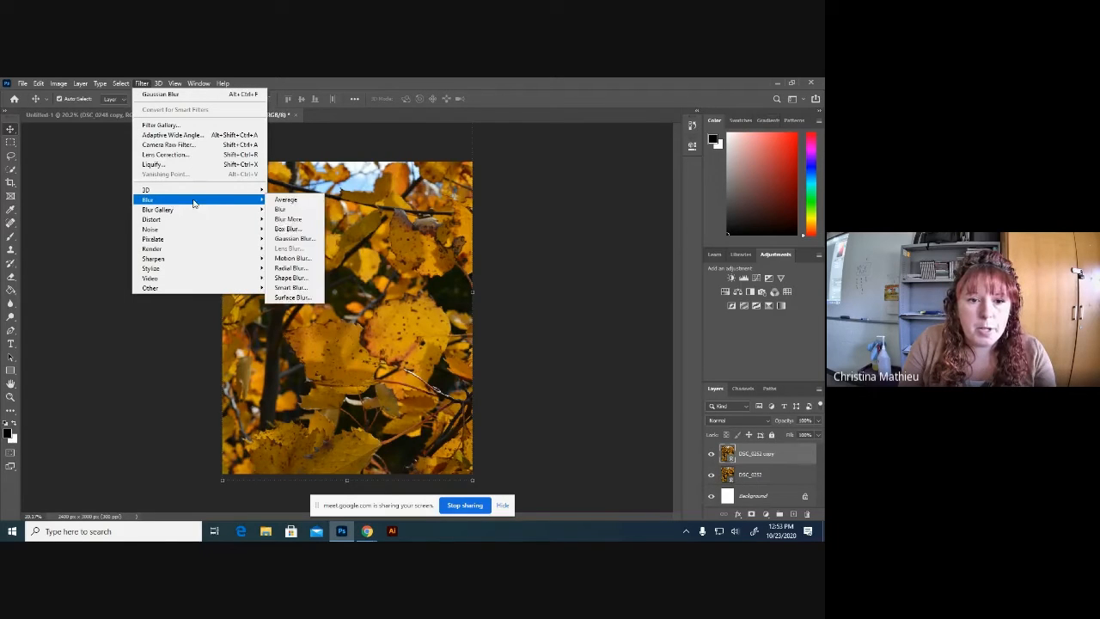
left_click(286, 243)
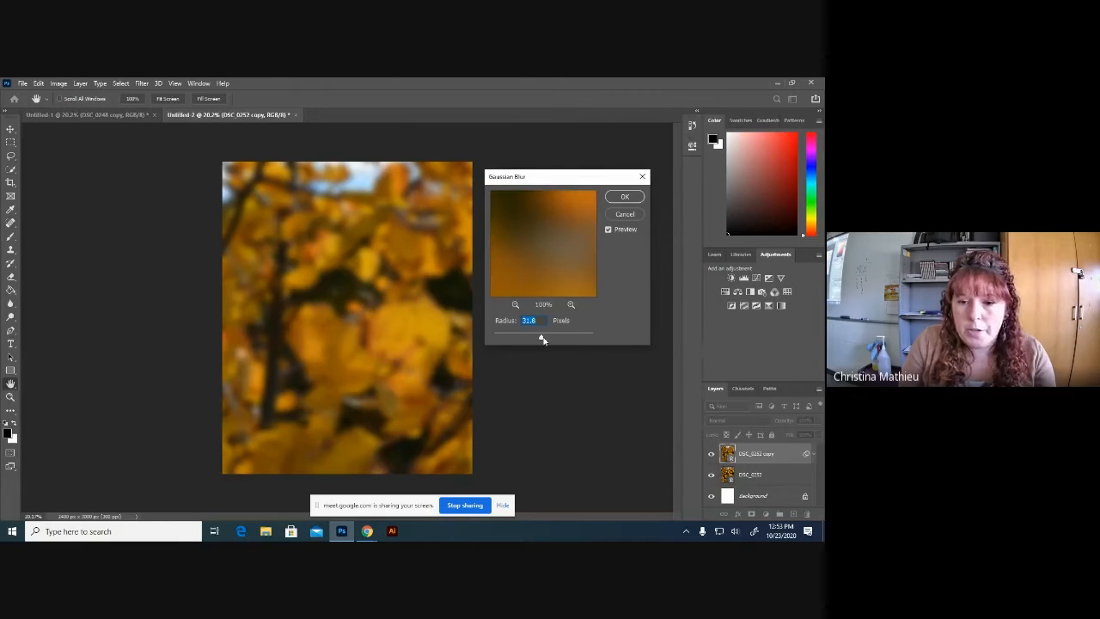
left_click_drag(540, 338, 533, 337)
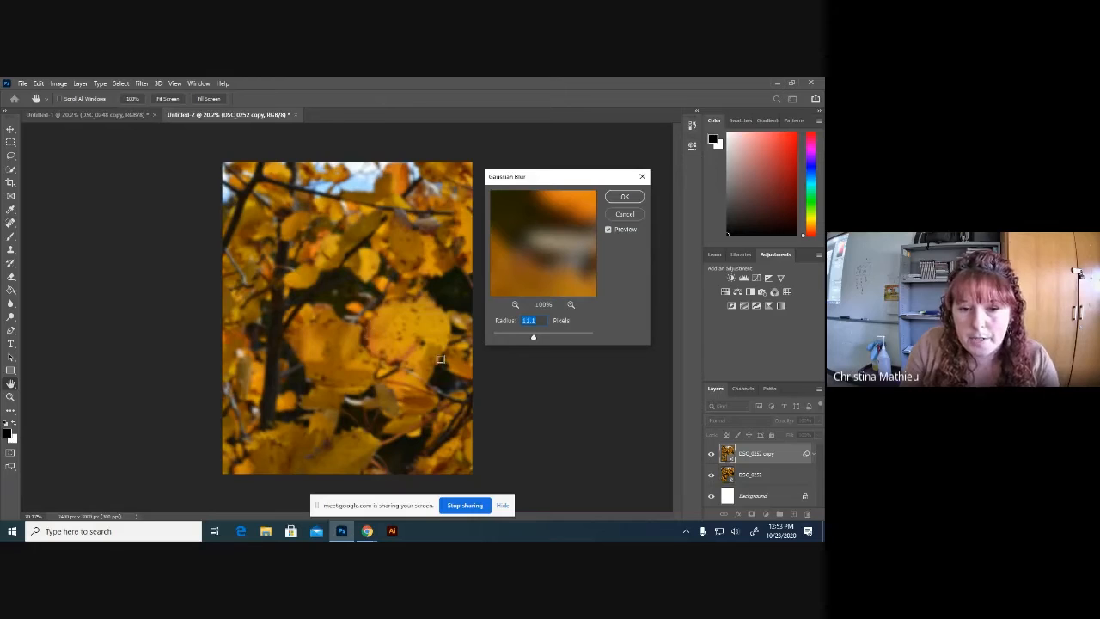
left_click_drag(533, 339, 567, 336)
left_click(540, 339)
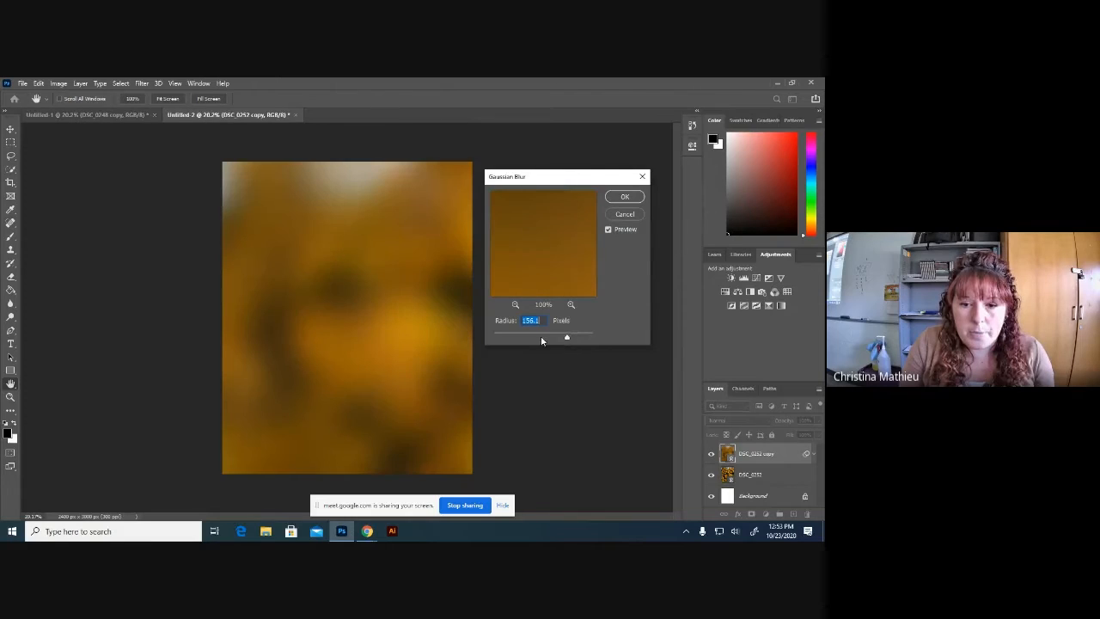
left_click(540, 338)
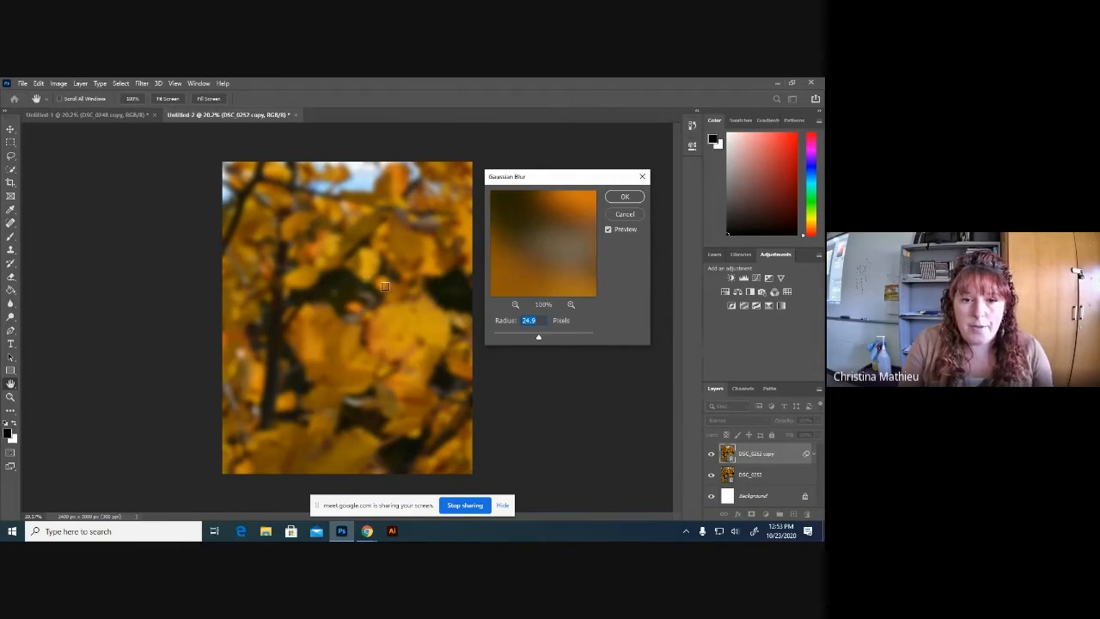
left_click(624, 198)
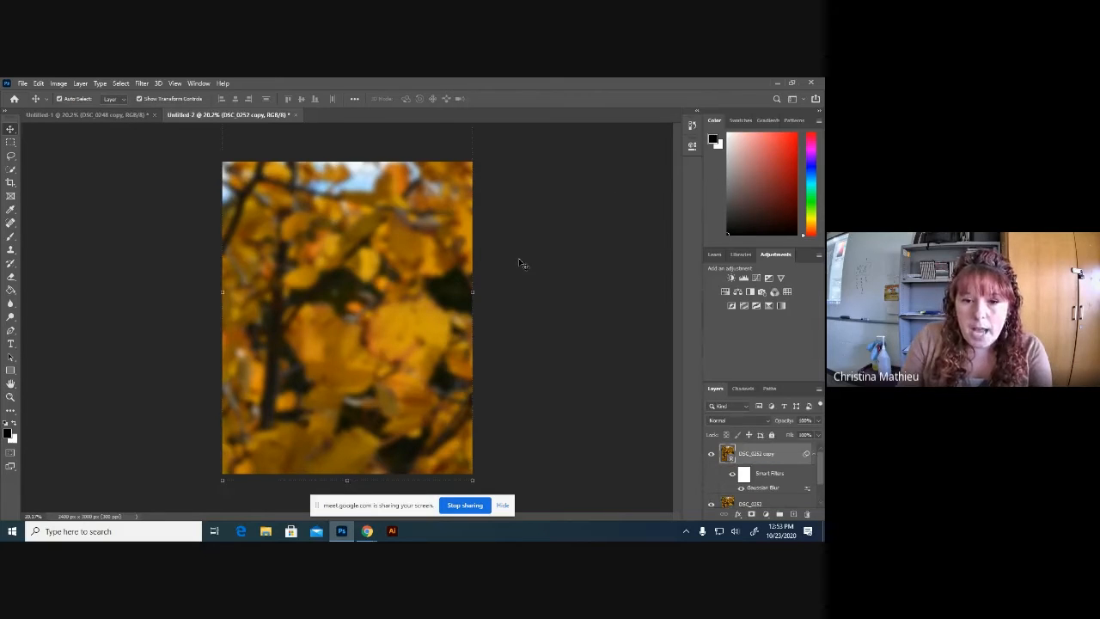
Switch to the browser worksheet and check the Easy Blur instruction about the layer's opacity
mouse_move(367, 531)
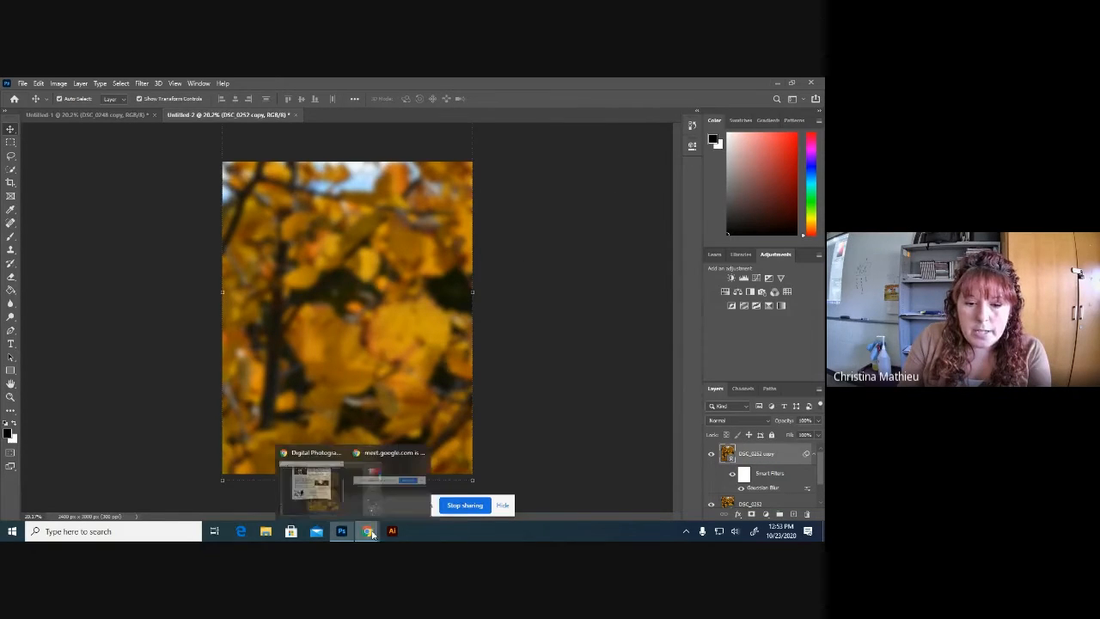
left_click(334, 491)
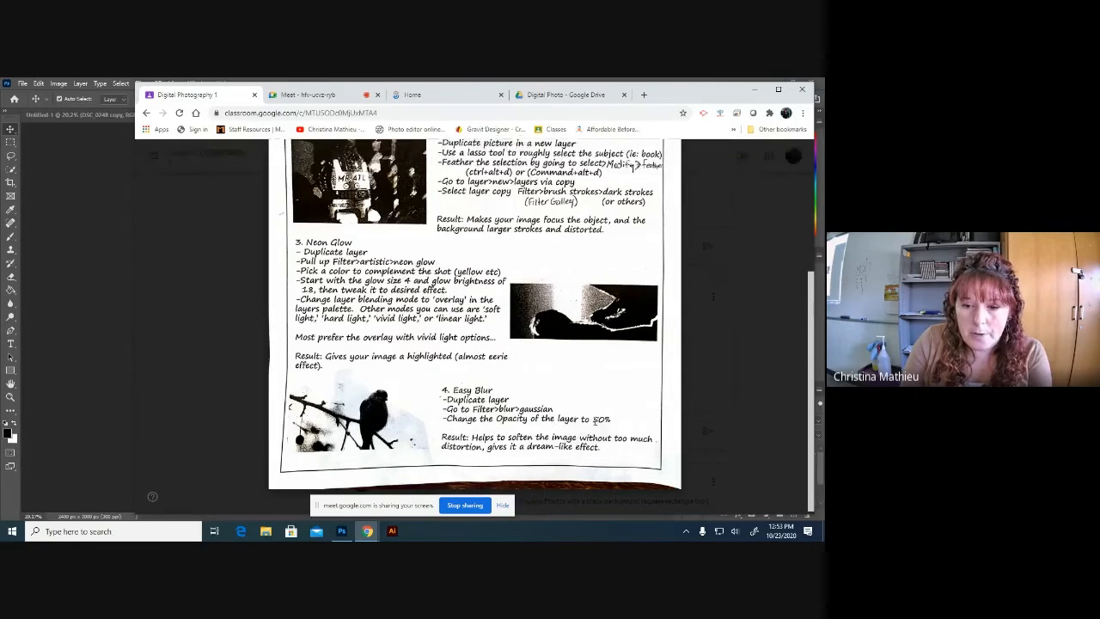
Set the blurred copy layer's opacity to 50% in Photoshop and toggle its visibility to compare with the original photo
left_click(107, 330)
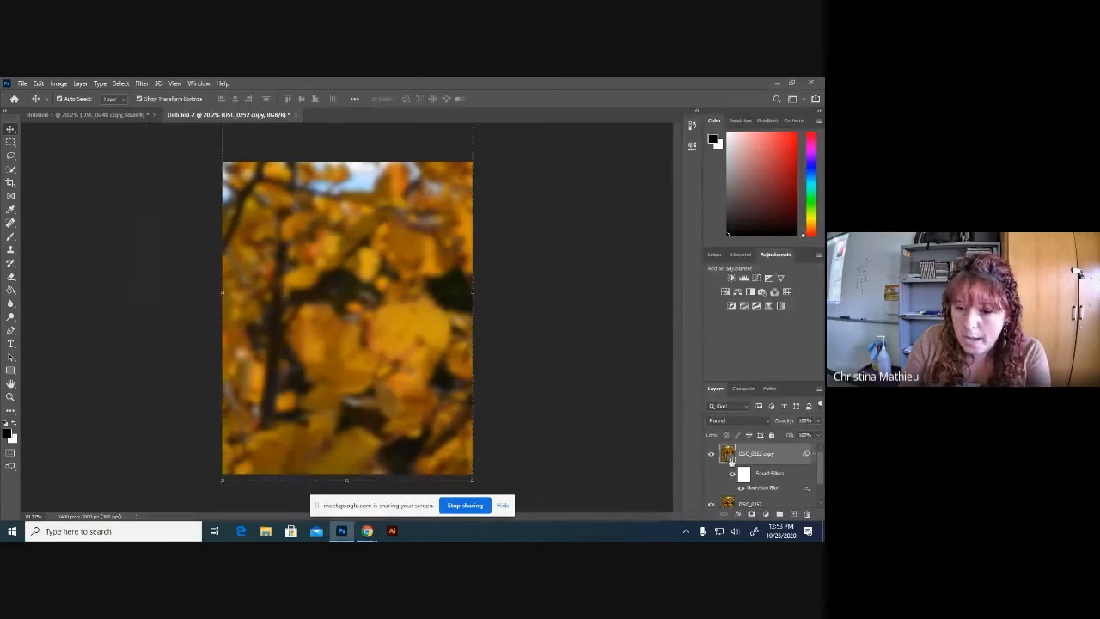
left_click(799, 421)
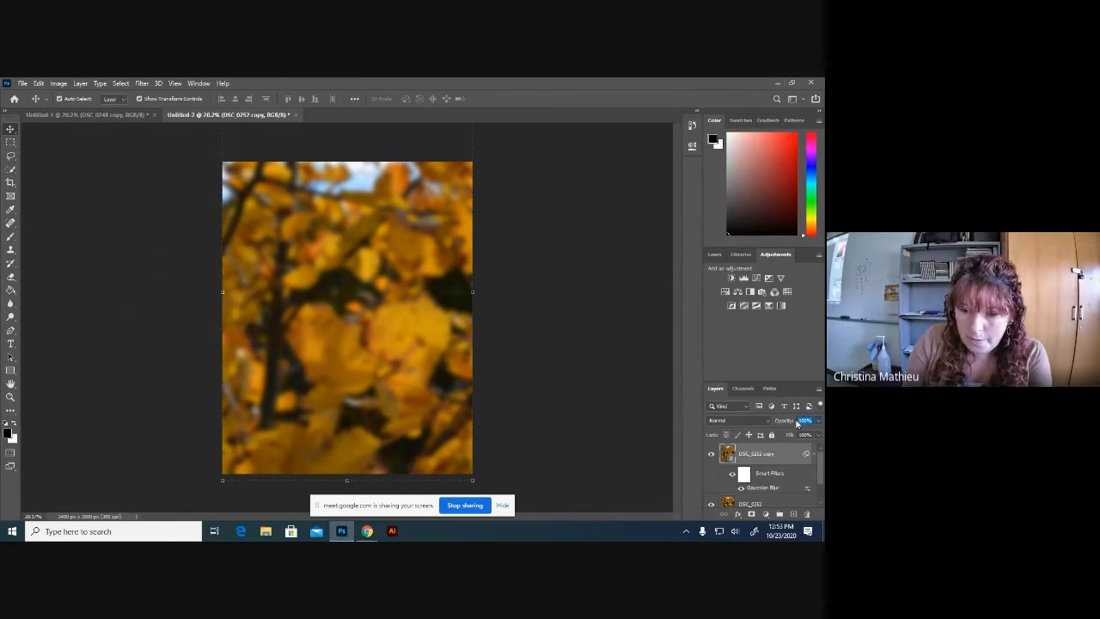
type("0")
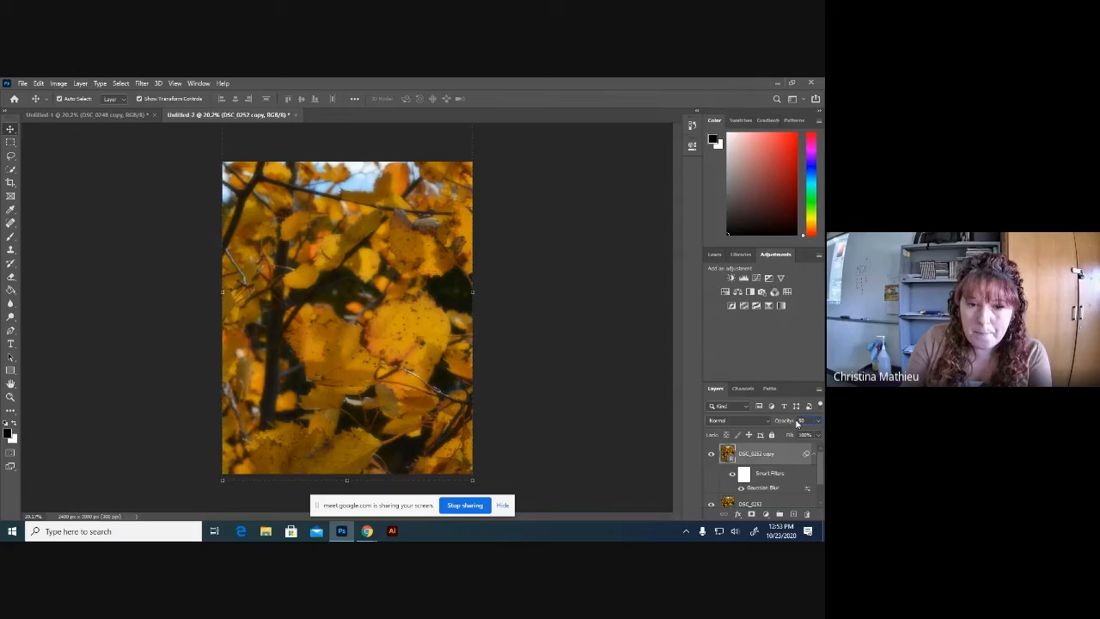
left_click(555, 381)
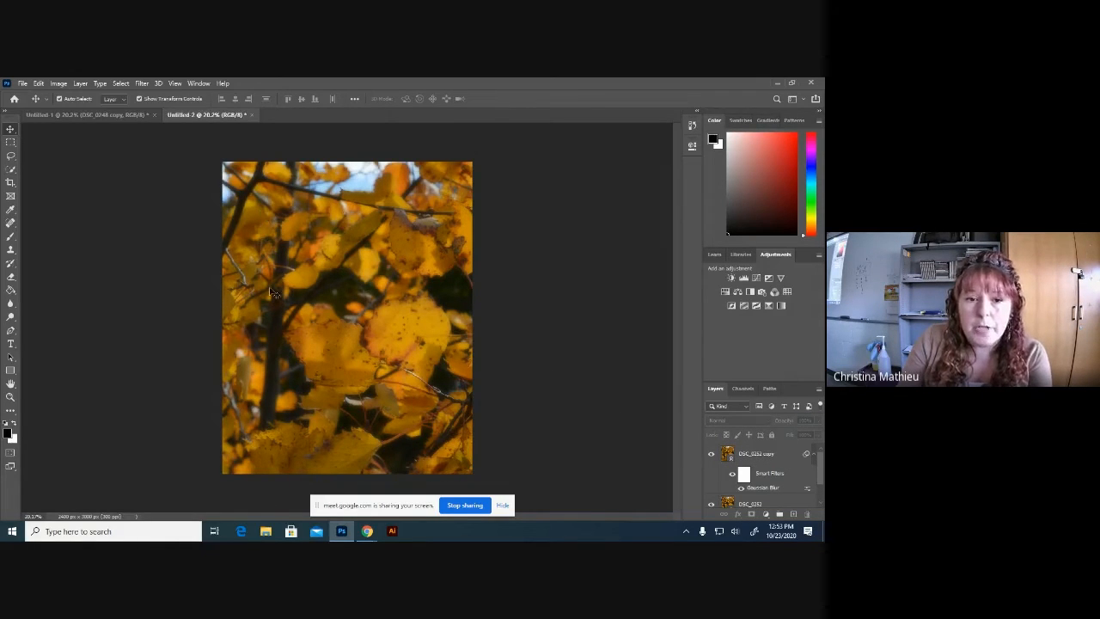
left_click(711, 453)
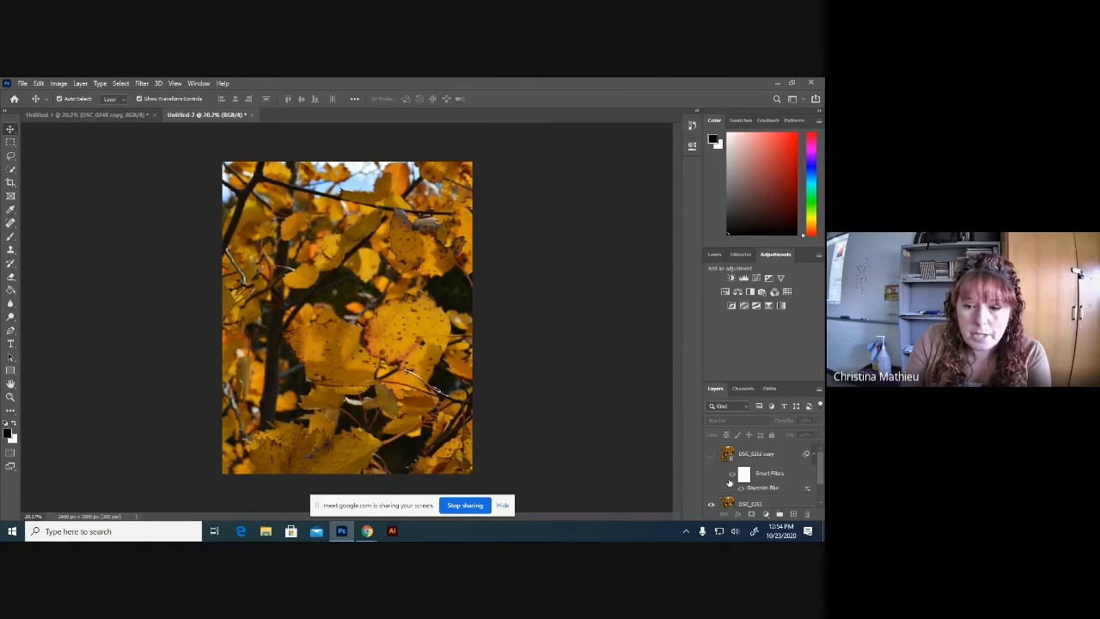
left_click(712, 454)
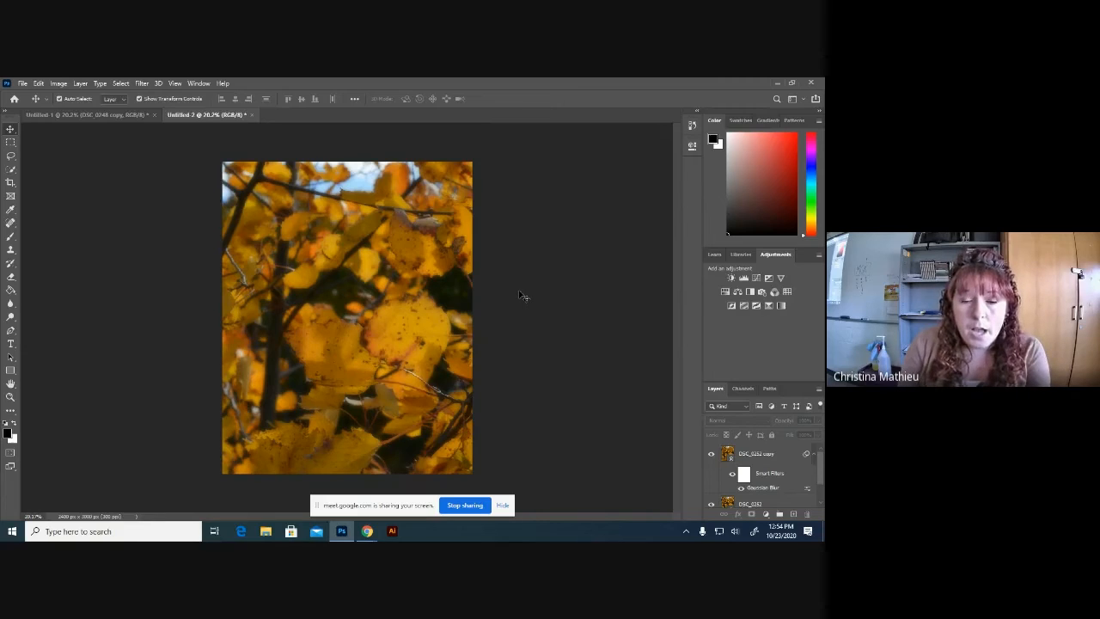
Save the softened leaf image as a JPEG named "Easy Blur 4" in the Pictures folder, accepting the JPEG options
left_click(21, 83)
left_click(36, 207)
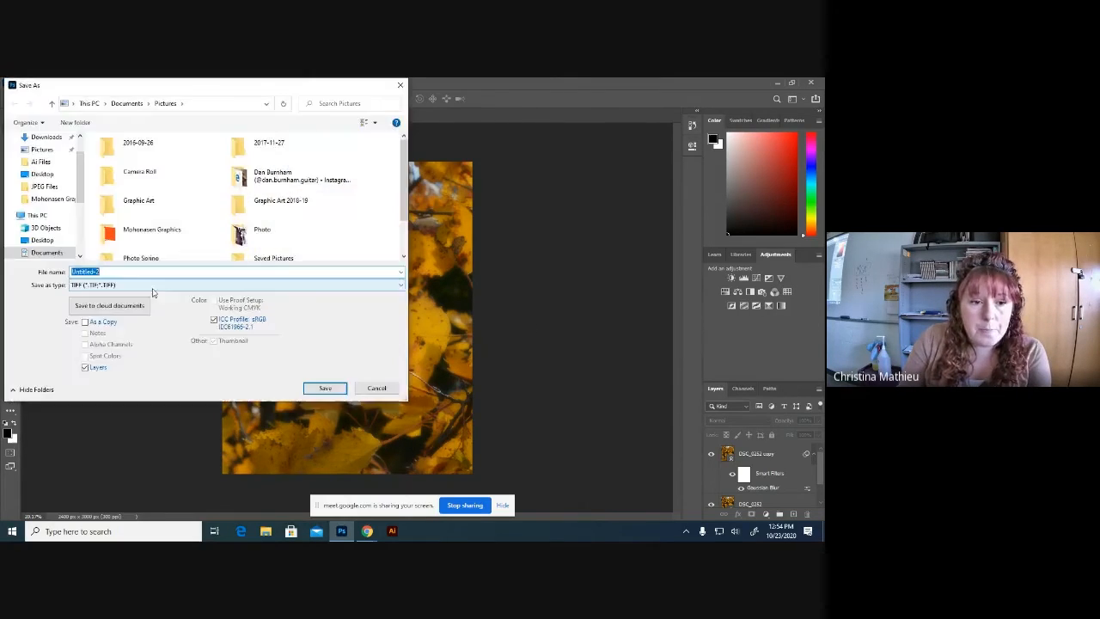
left_click(148, 284)
left_click(159, 365)
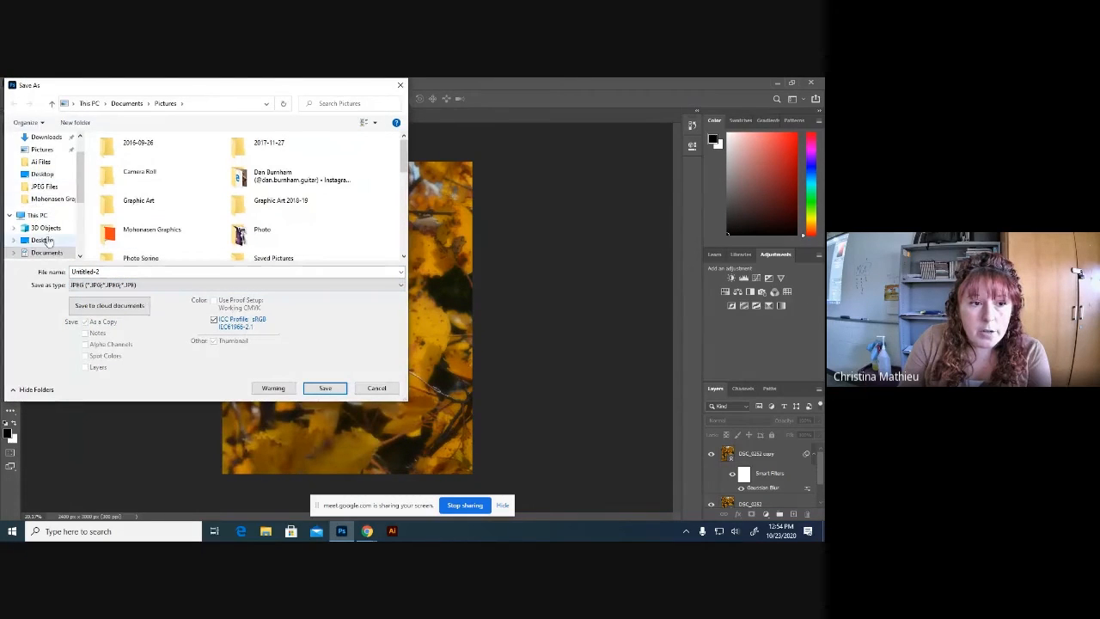
left_click(41, 149)
left_click(105, 271)
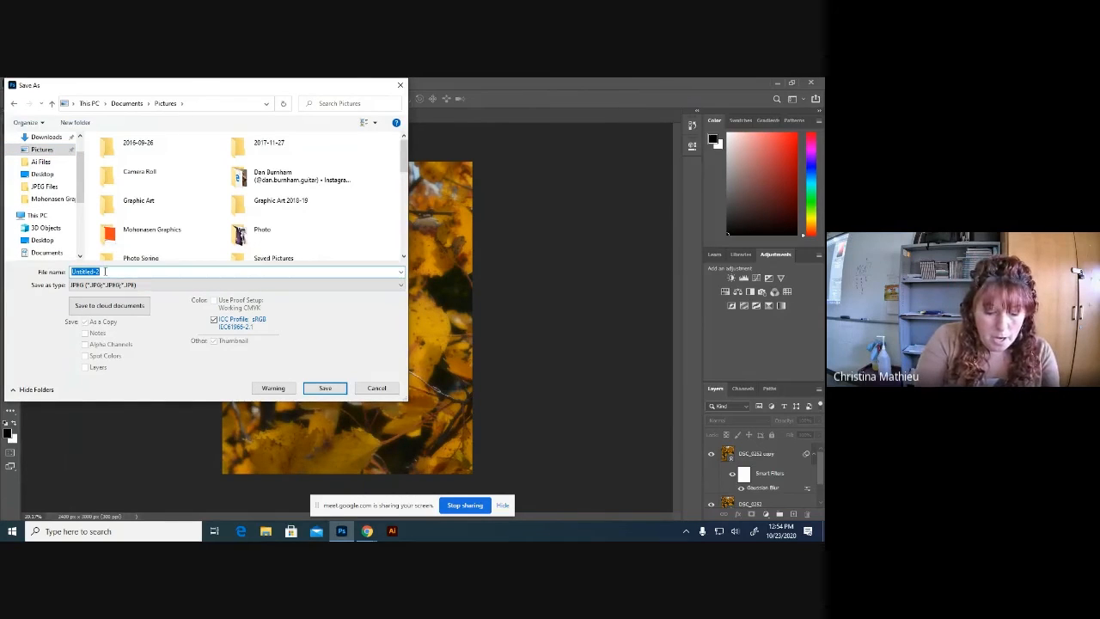
type("Easy Blur")
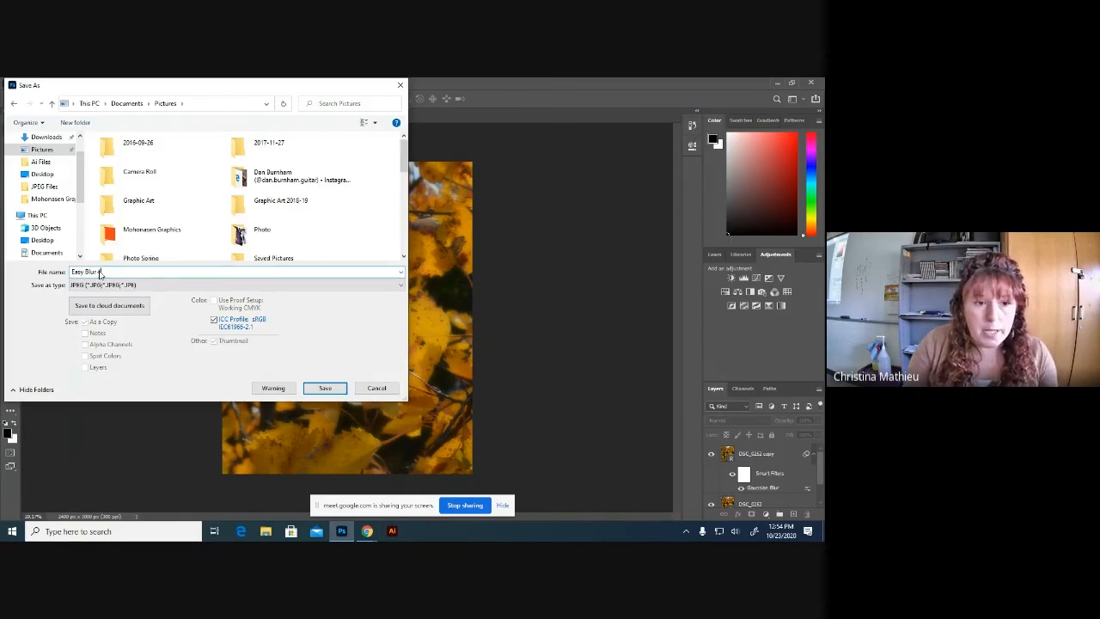
type("4")
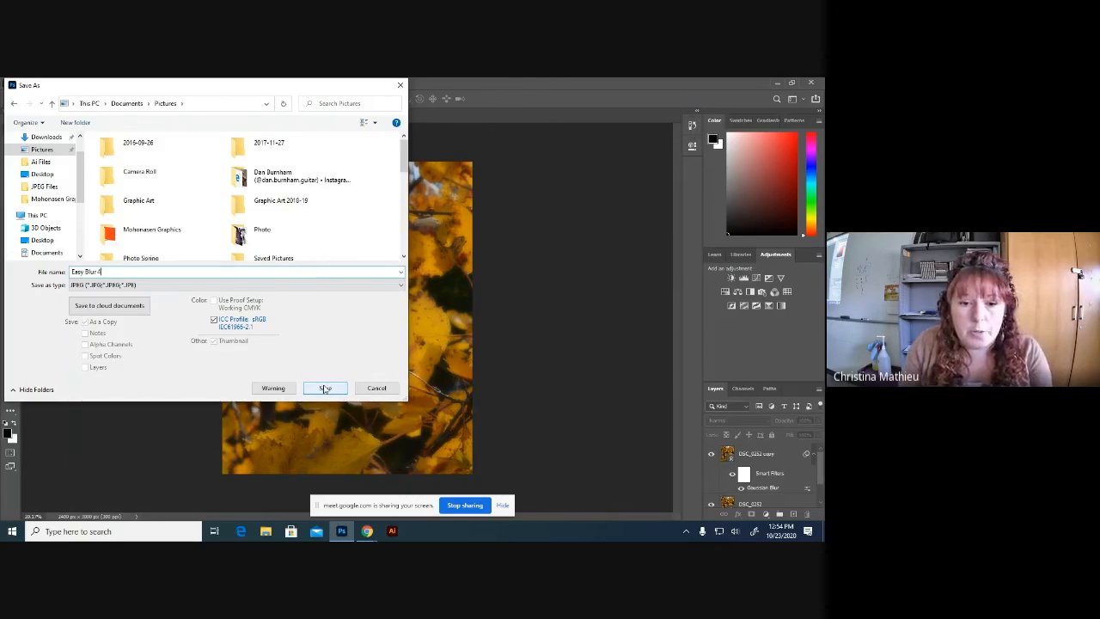
left_click(325, 388)
left_click(471, 183)
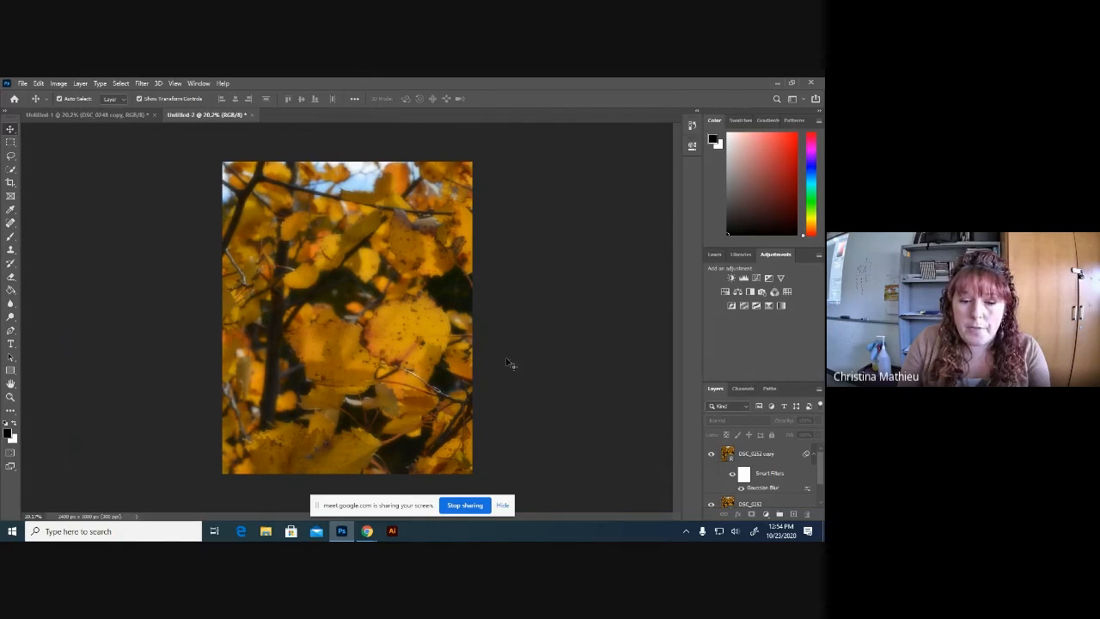
Switch to the browser worksheet and review its four Photoshop tips from Gaussian Blur through Easy Blur
mouse_move(367, 531)
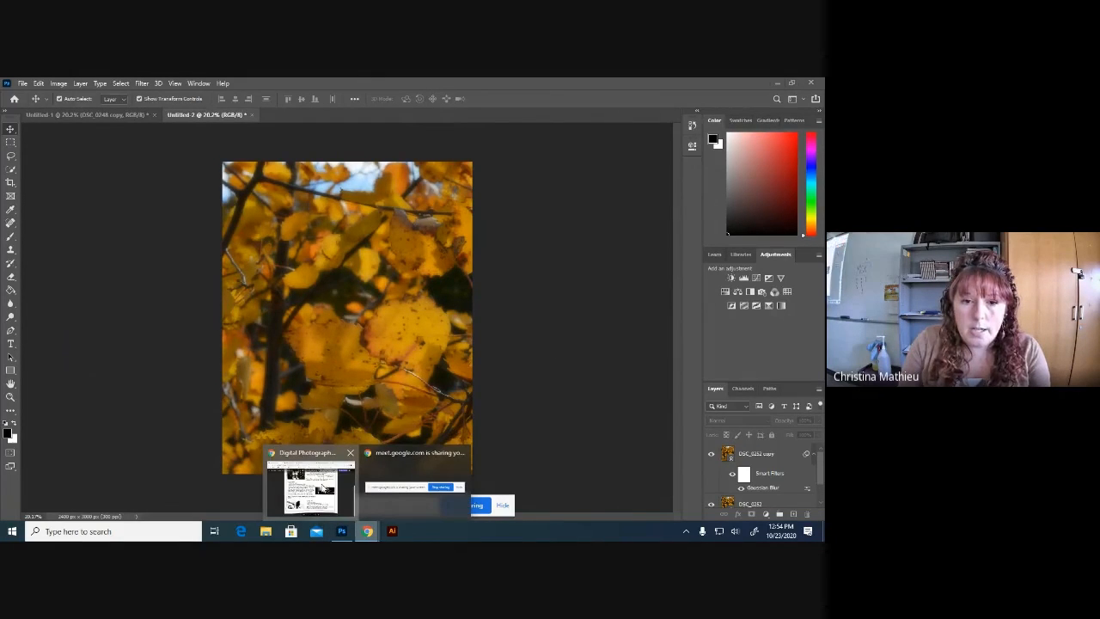
left_click(334, 461)
scroll(334, 462, "up", 5)
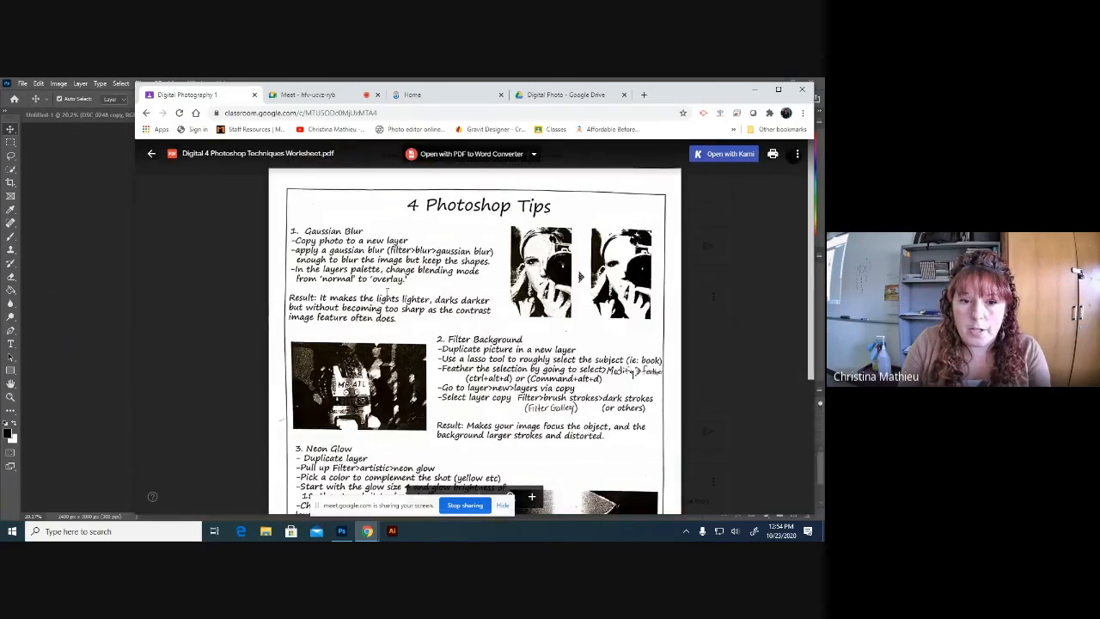
scroll(387, 292, "down", 3)
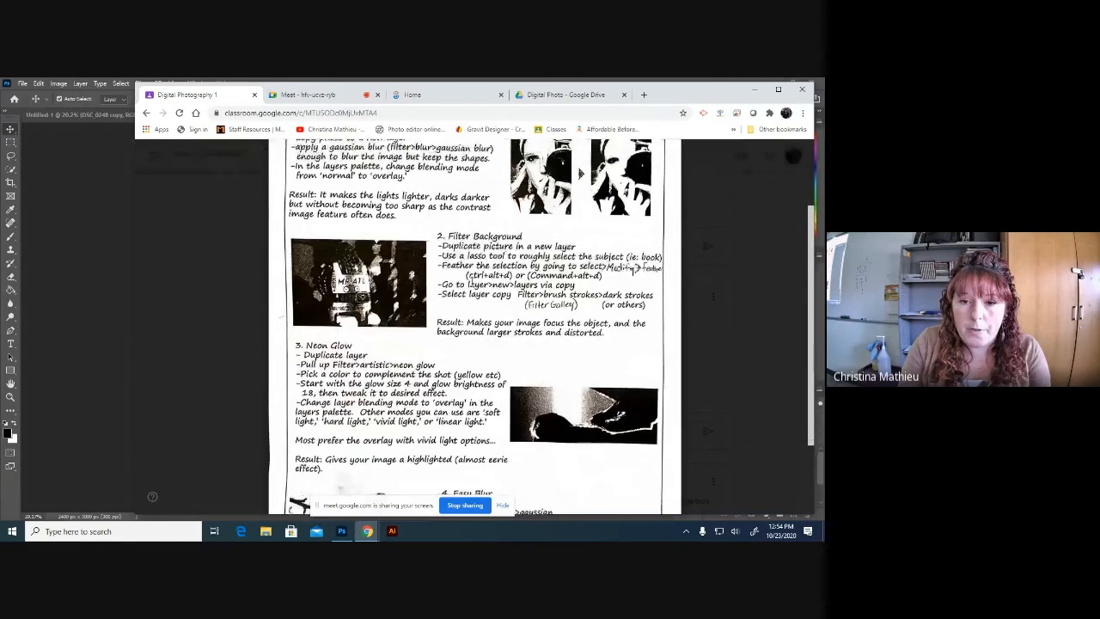
scroll(471, 292, "down", 3)
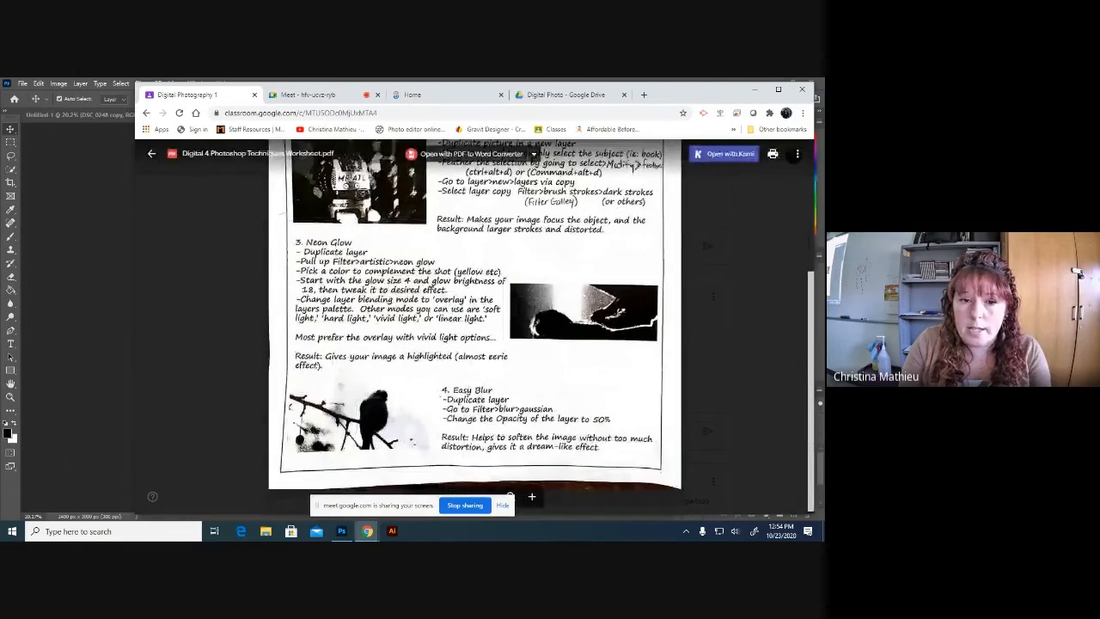